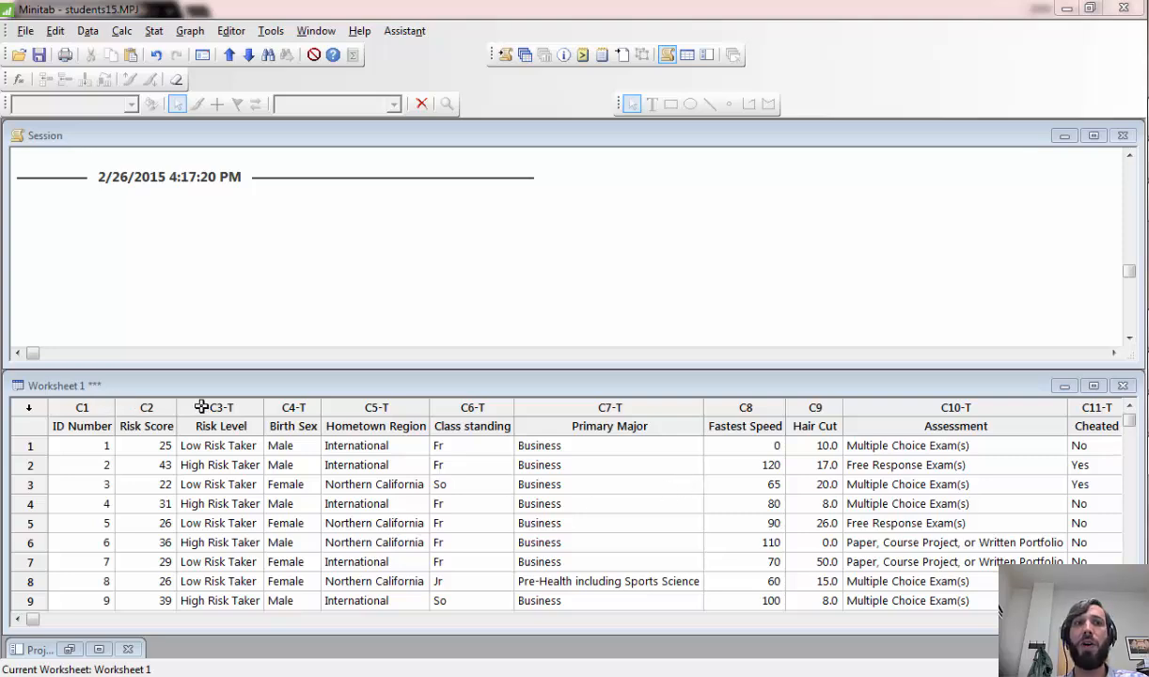
- Create a scatterplot with a regression line using Hair Cut as the Y variable and Risk Score as the X variable
left_click(147, 406)
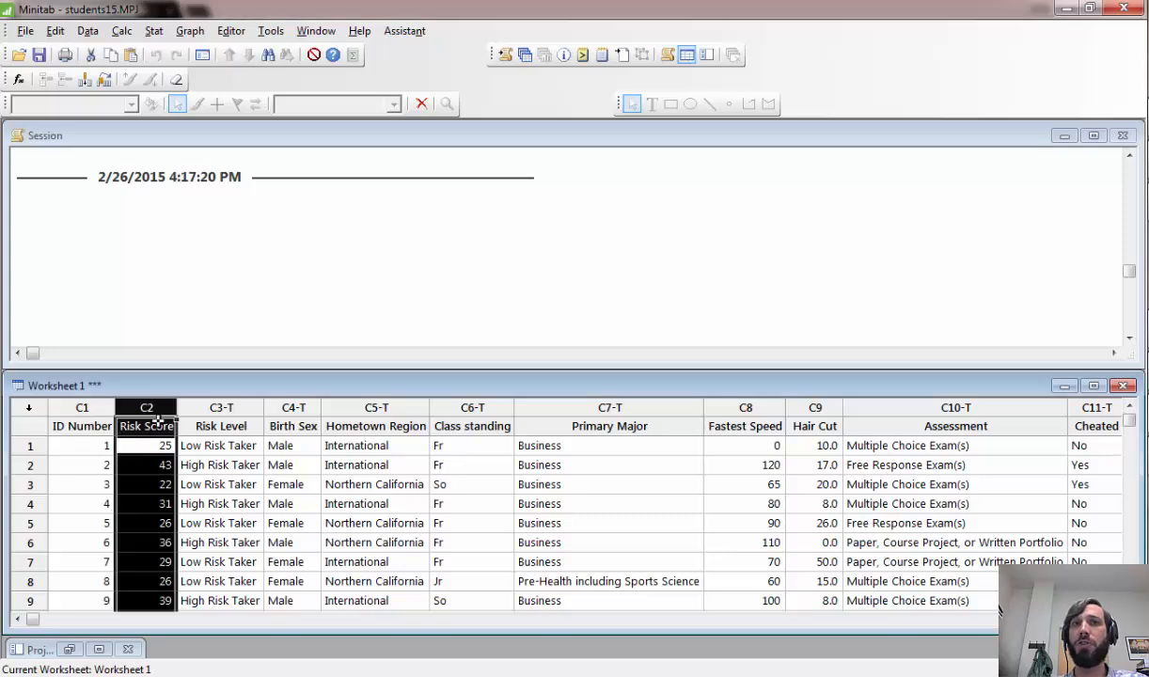
left_click(830, 407)
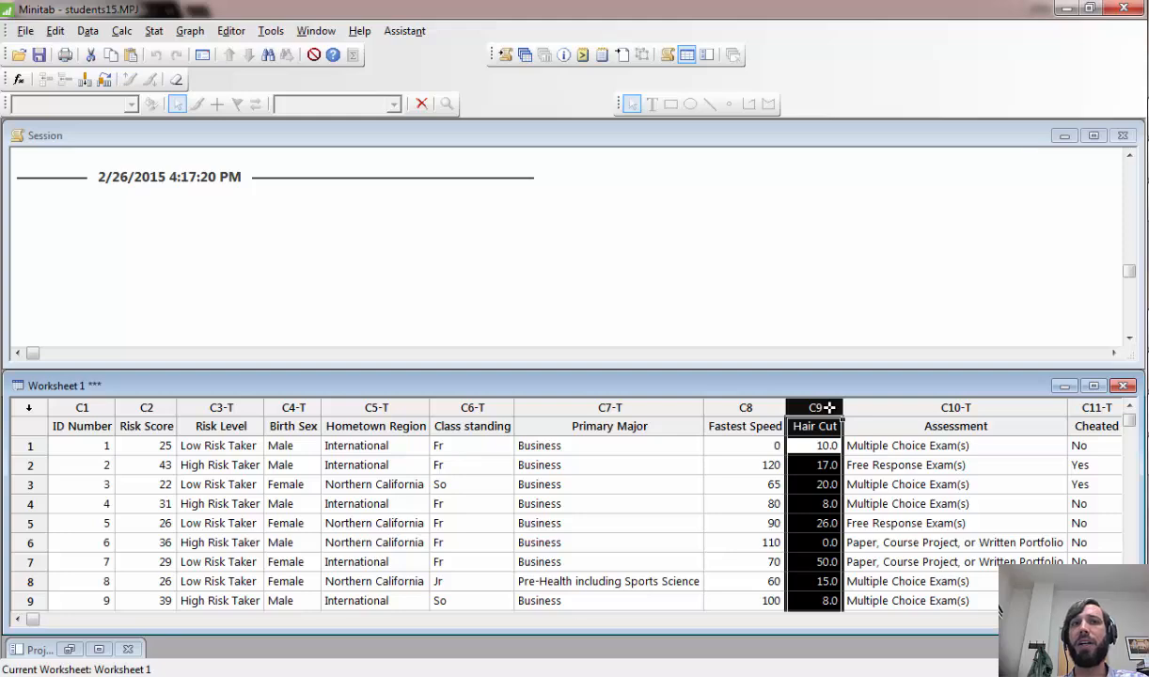
left_click(185, 33)
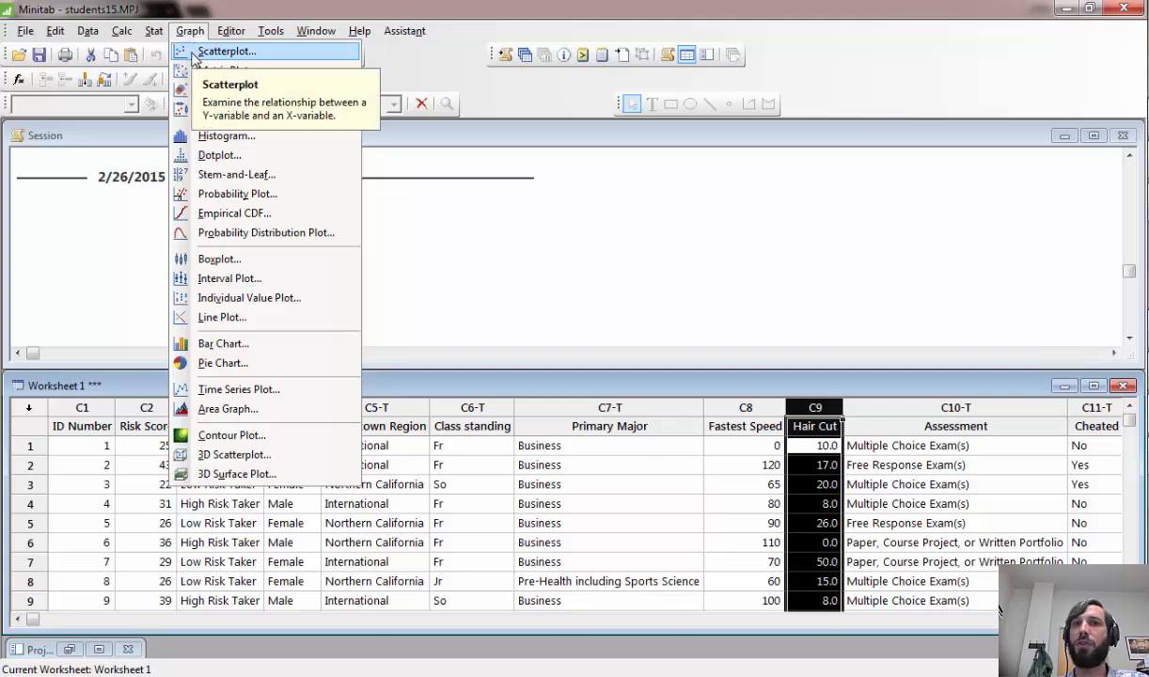
left_click(194, 55)
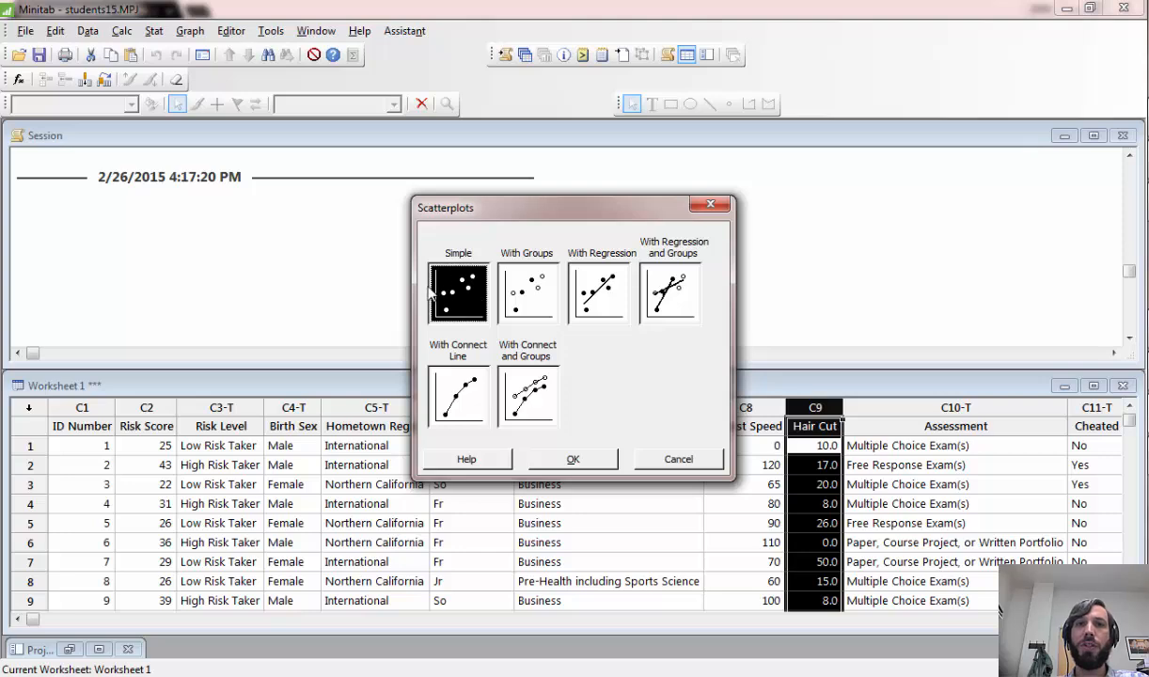
left_click(600, 291)
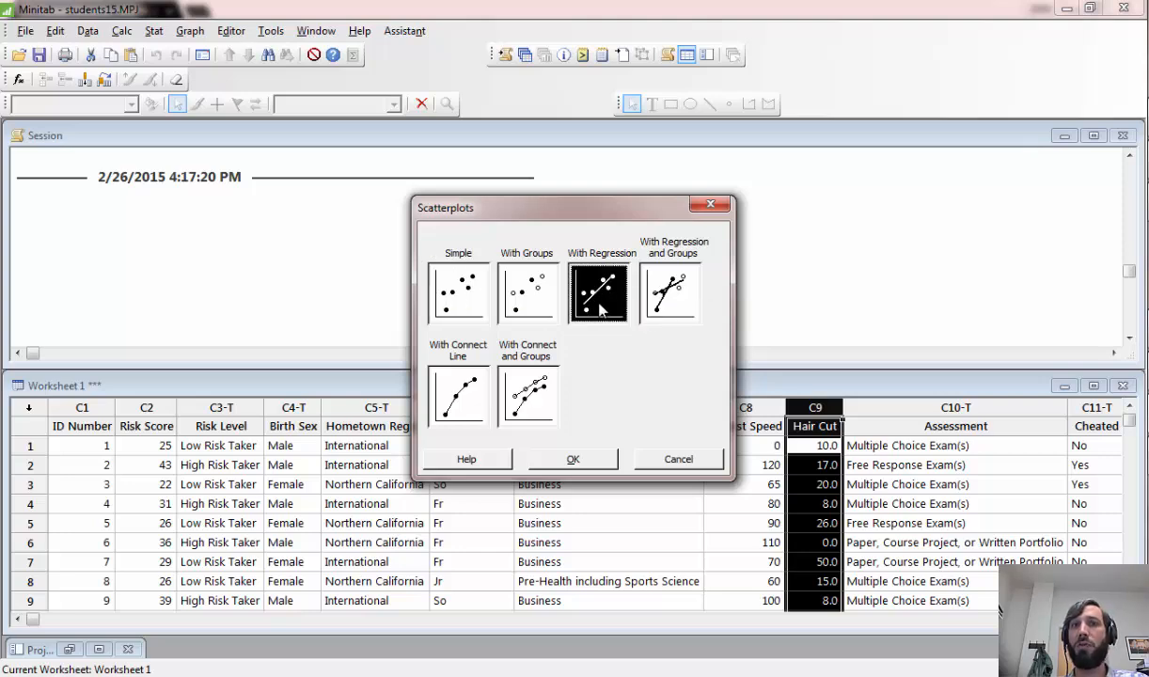
left_click(573, 459)
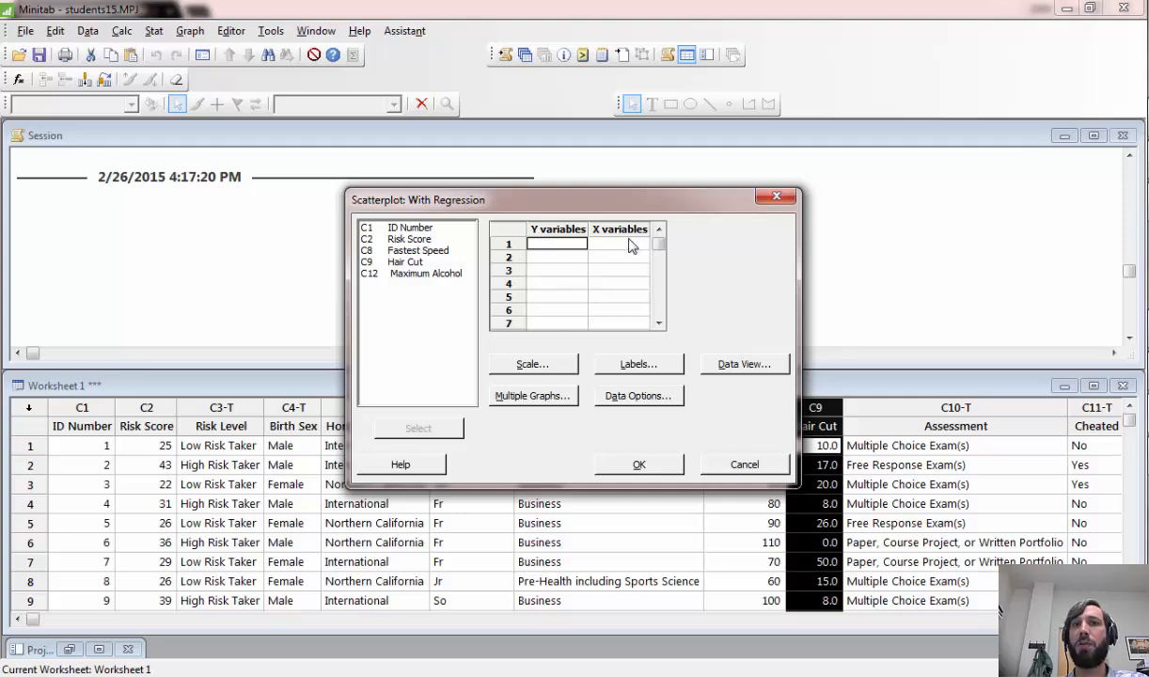
double_click(403, 262)
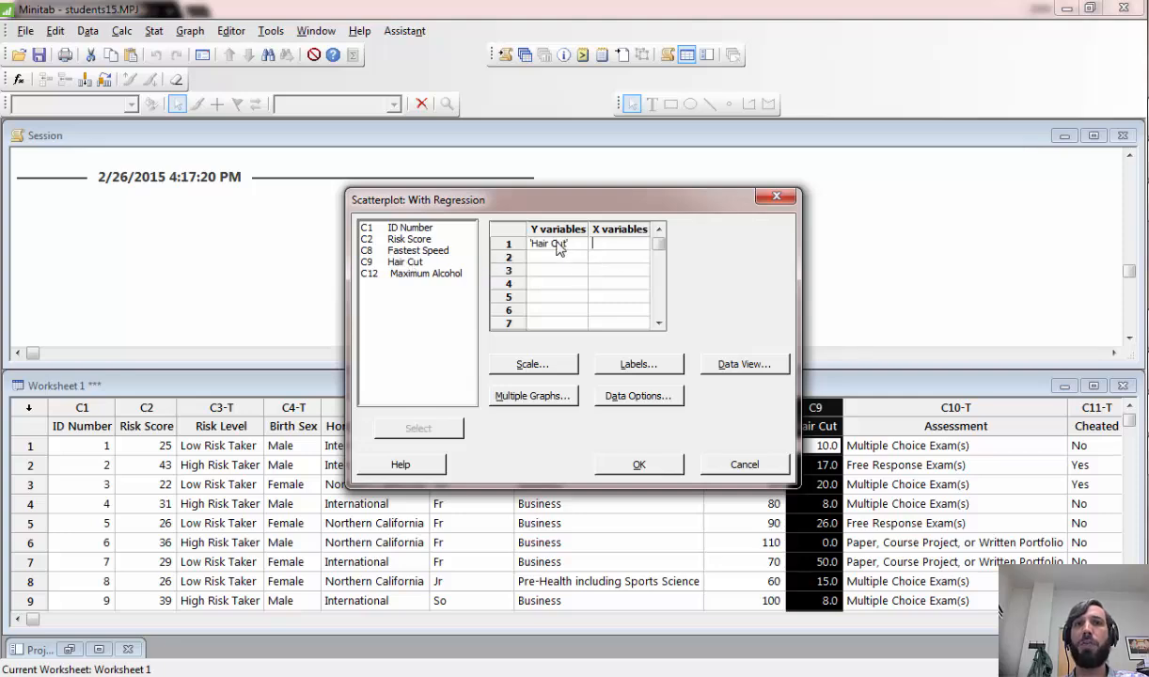
double_click(413, 238)
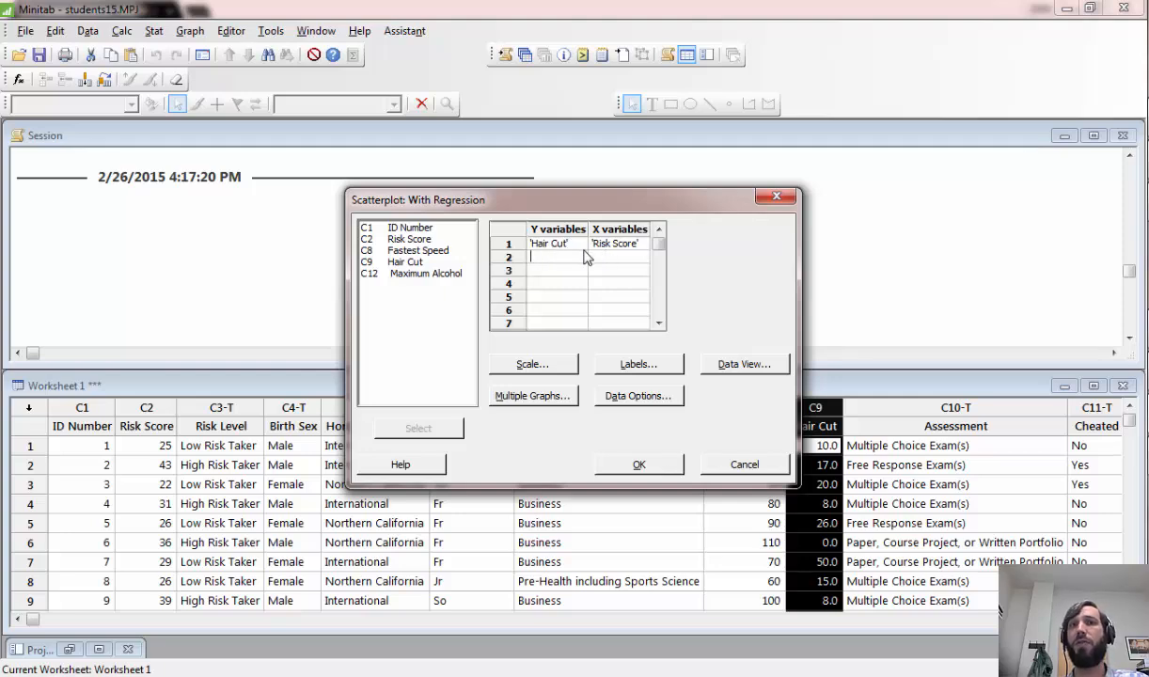
left_click(640, 467)
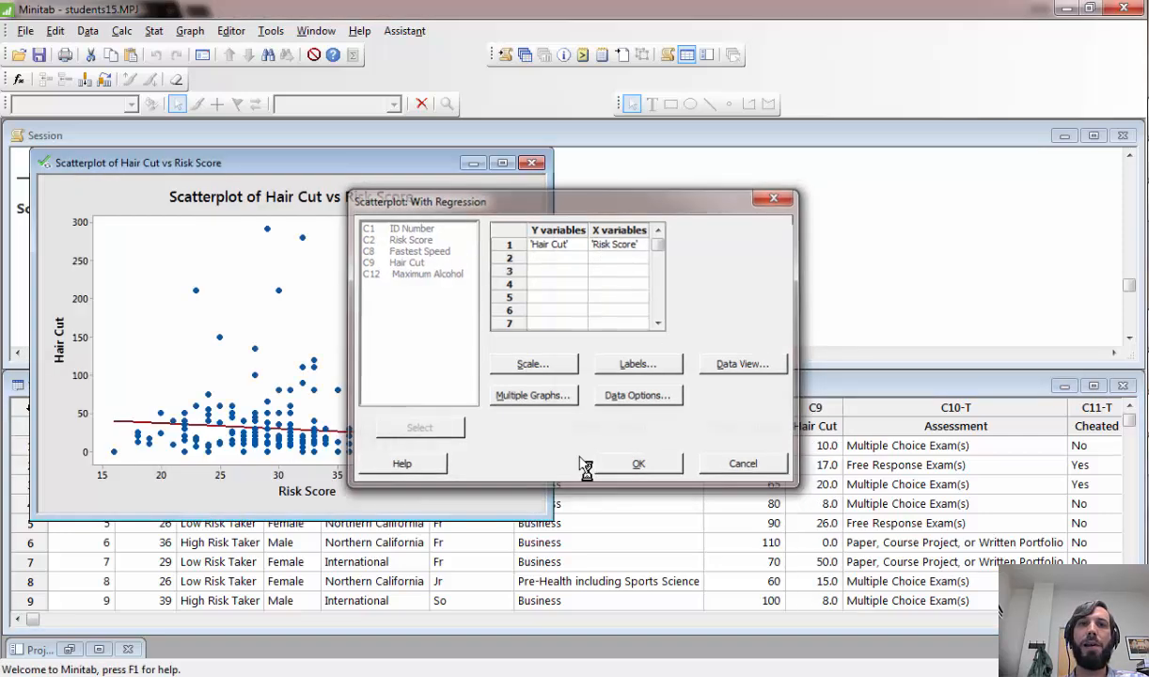
left_click_drag(266, 163, 487, 153)
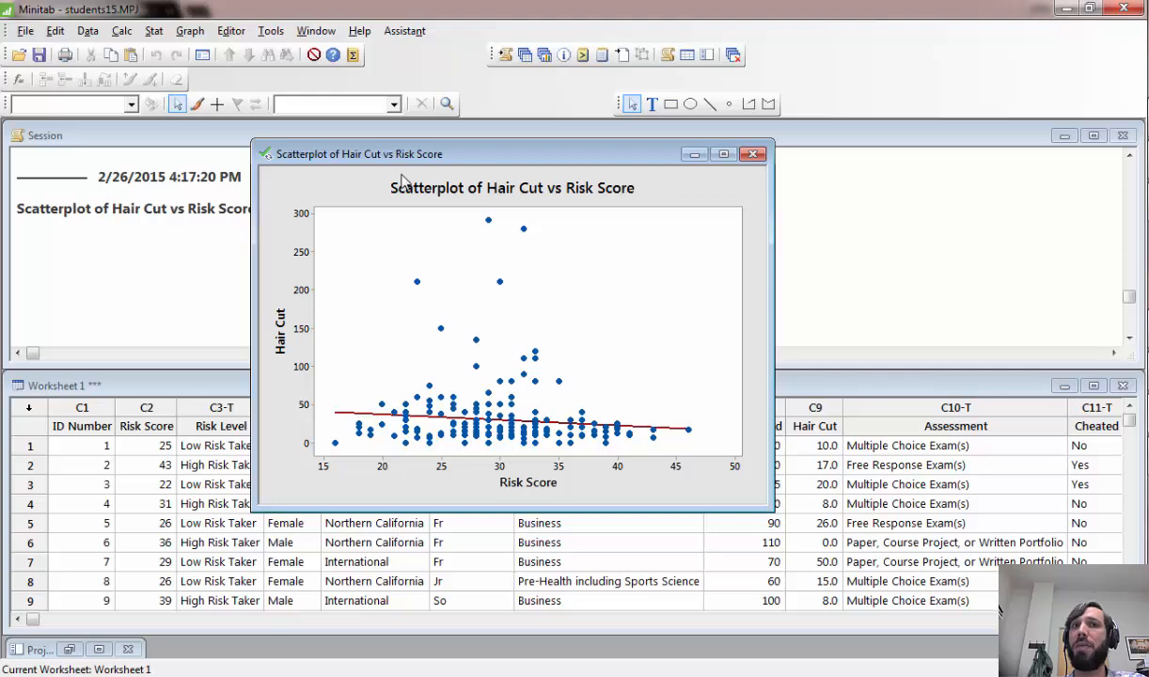
- Create a subset worksheet that excludes the rows matching the condition 'Hair Cut'>150, keeping the default name
left_click(90, 34)
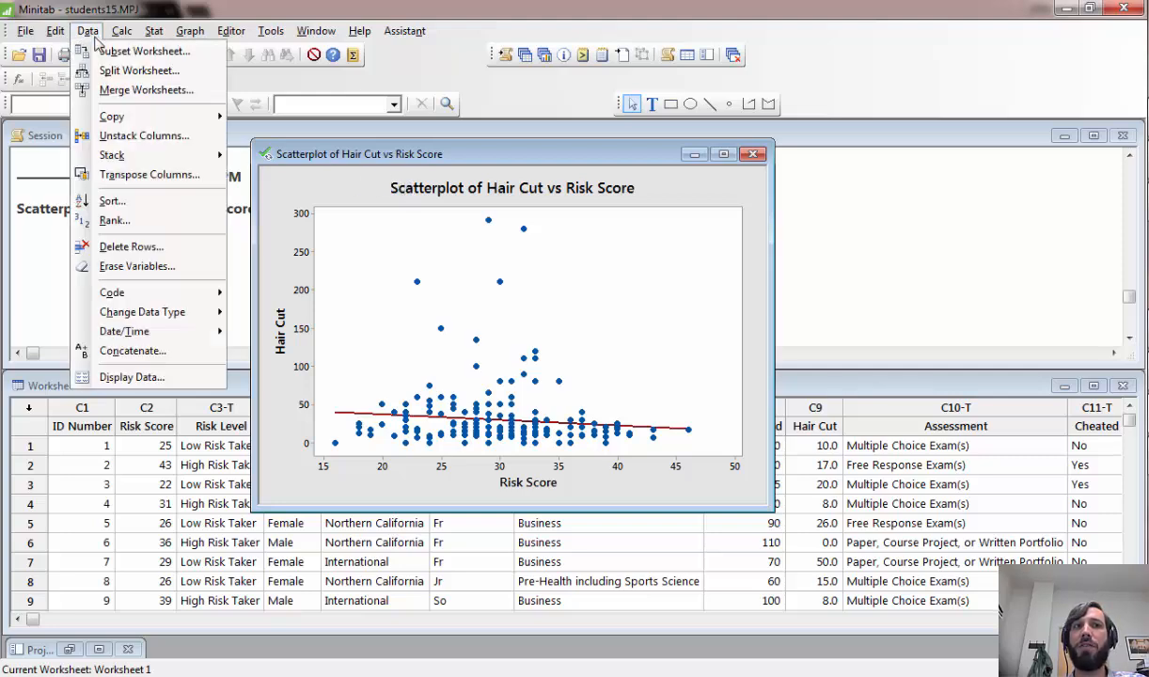
left_click(104, 55)
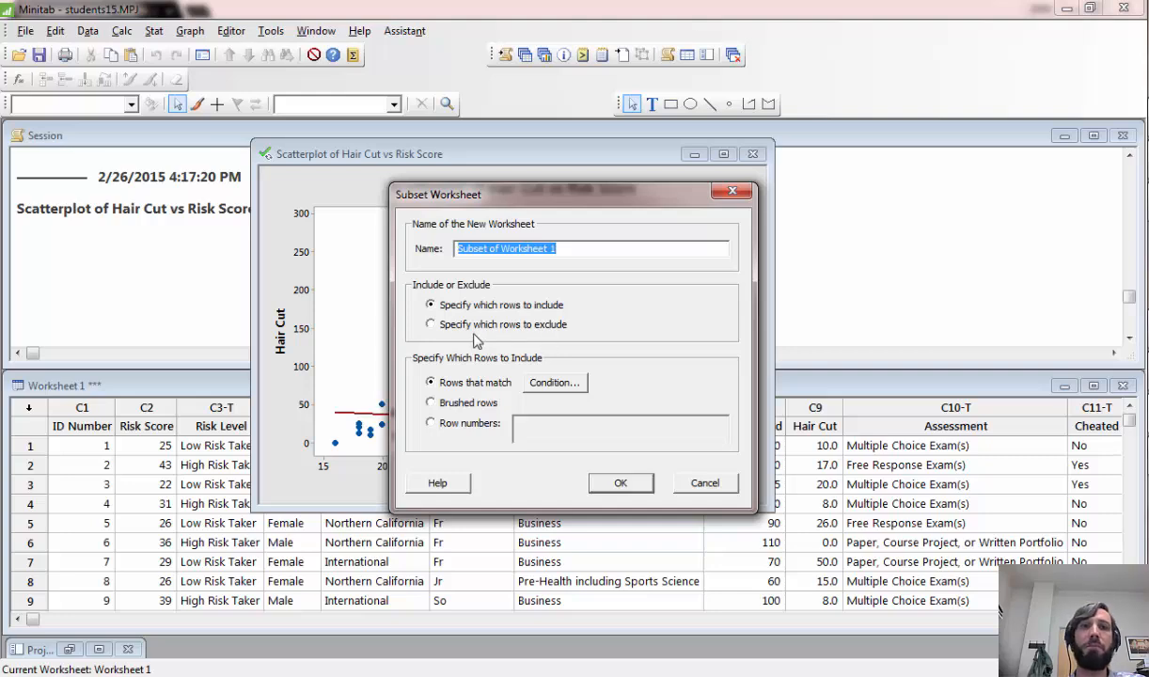
left_click(432, 325)
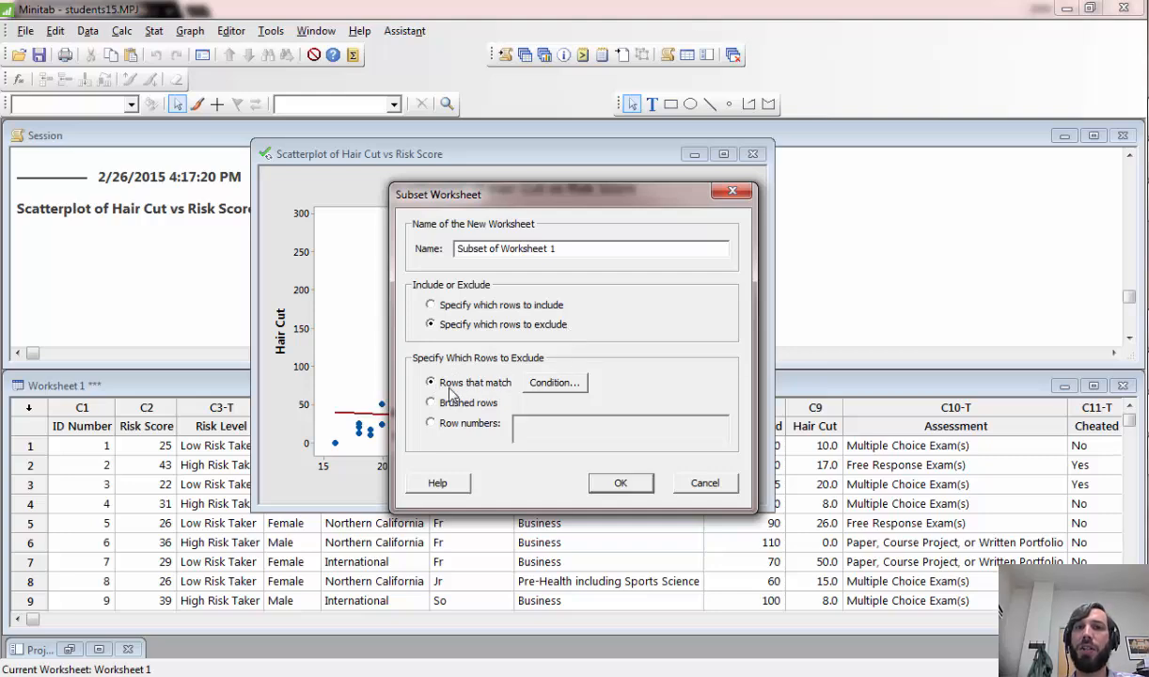
left_click(561, 385)
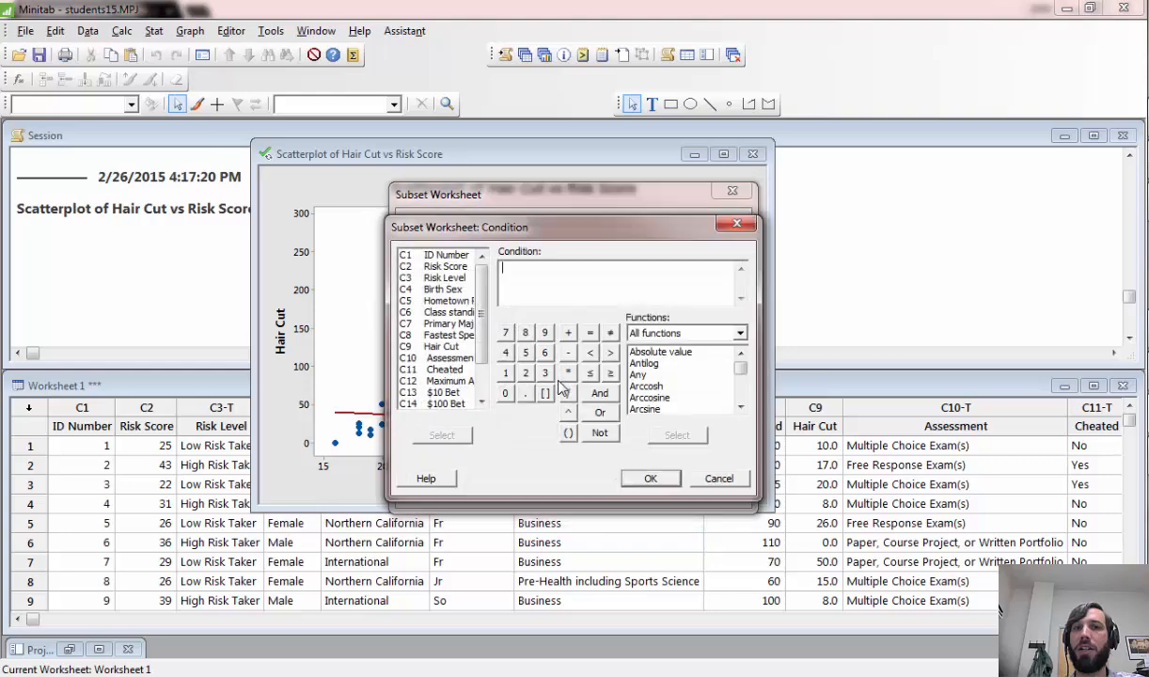
double_click(436, 347)
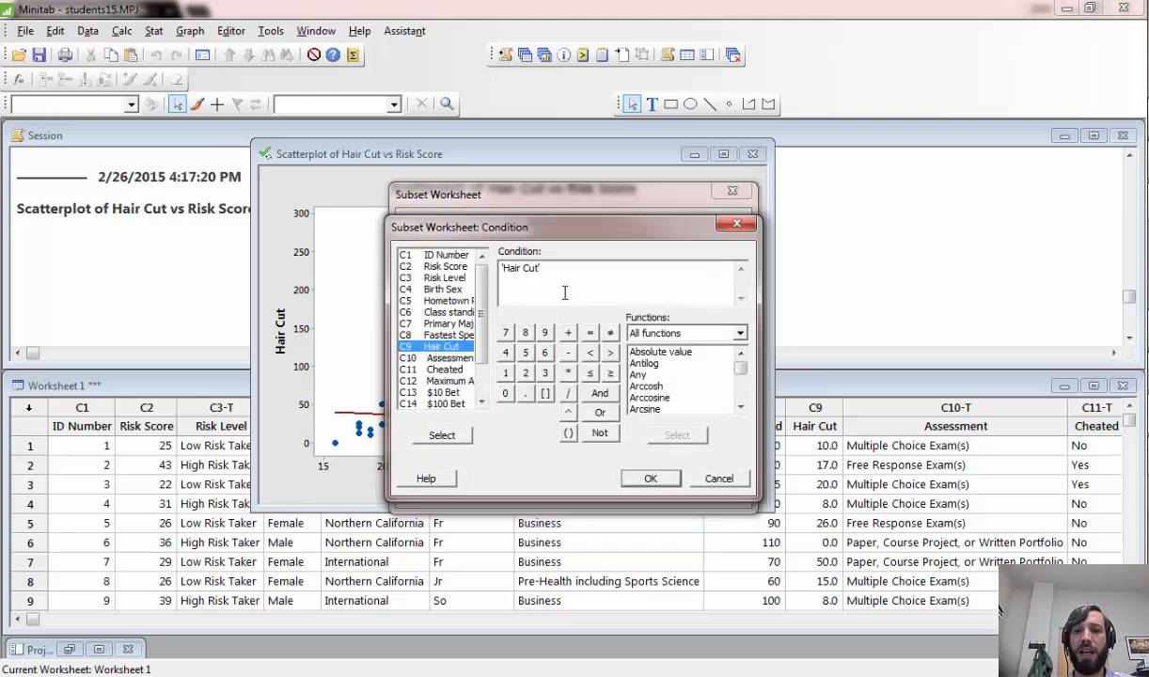
type(">150")
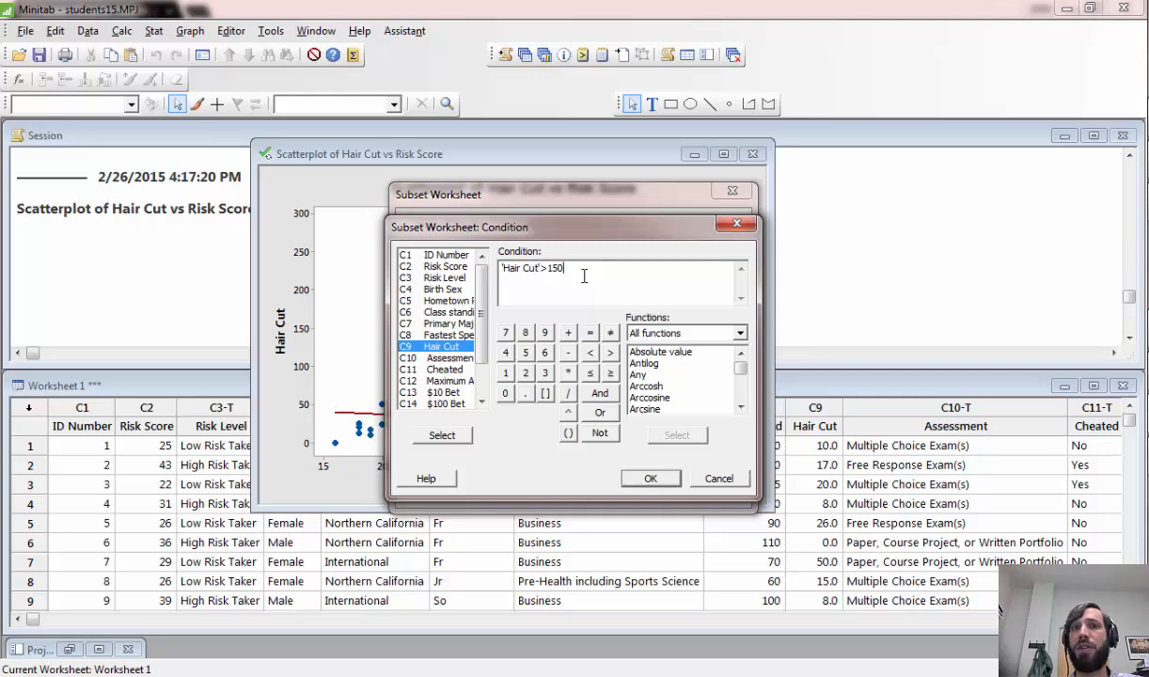
left_click(650, 479)
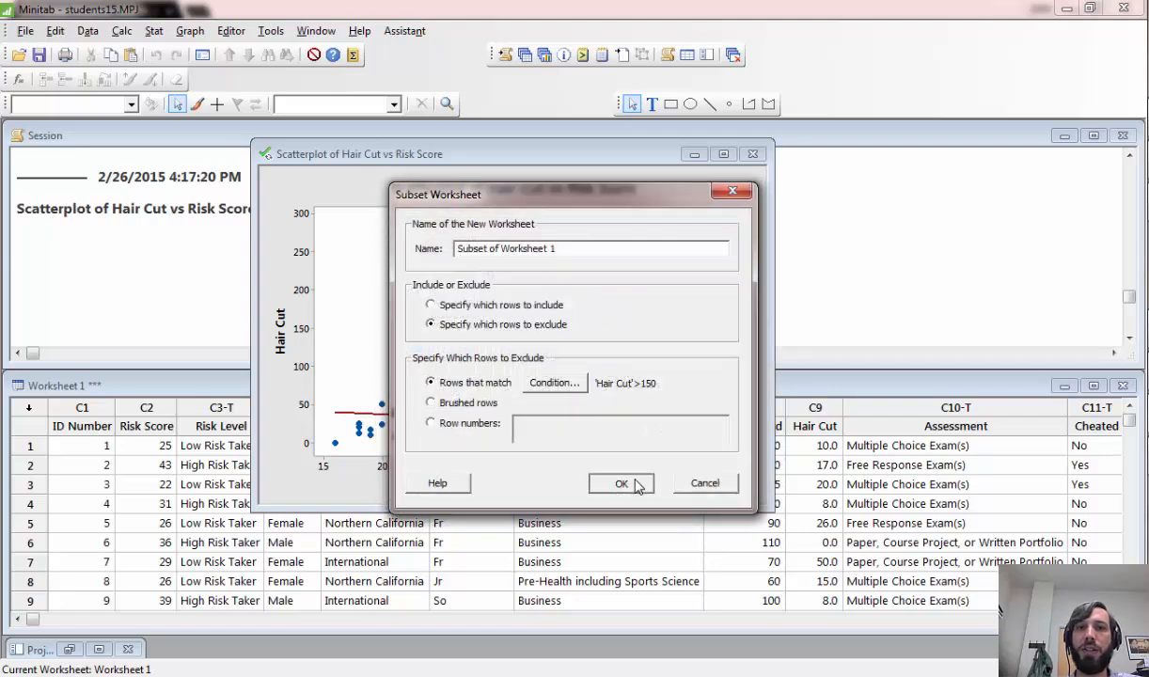
left_click(621, 483)
left_click_drag(564, 405, 551, 394)
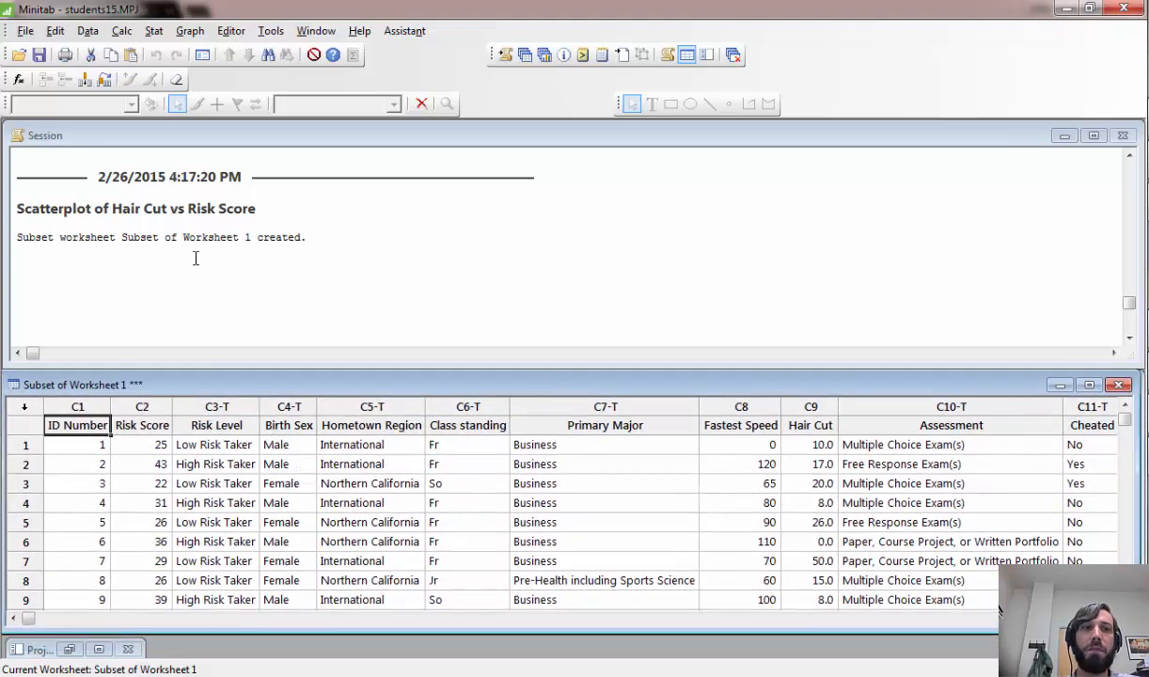
- Create a scatterplot with regression of Hair Cut versus Risk Score from the subset worksheet
left_click(190, 31)
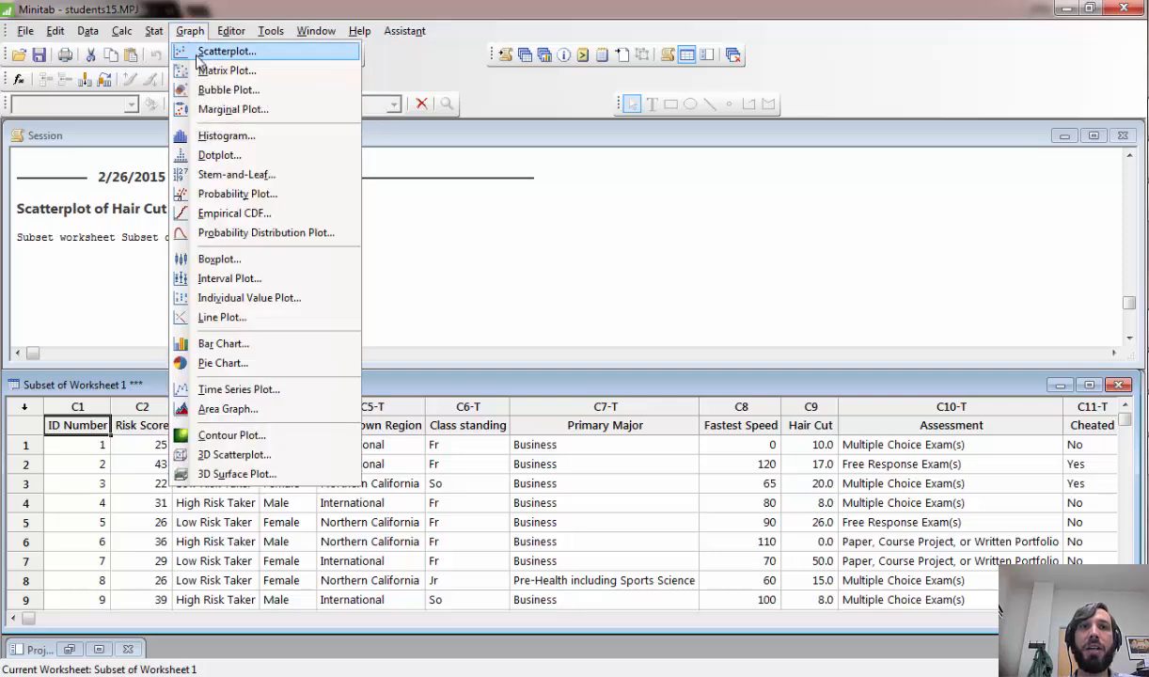
left_click(217, 51)
left_click(581, 298)
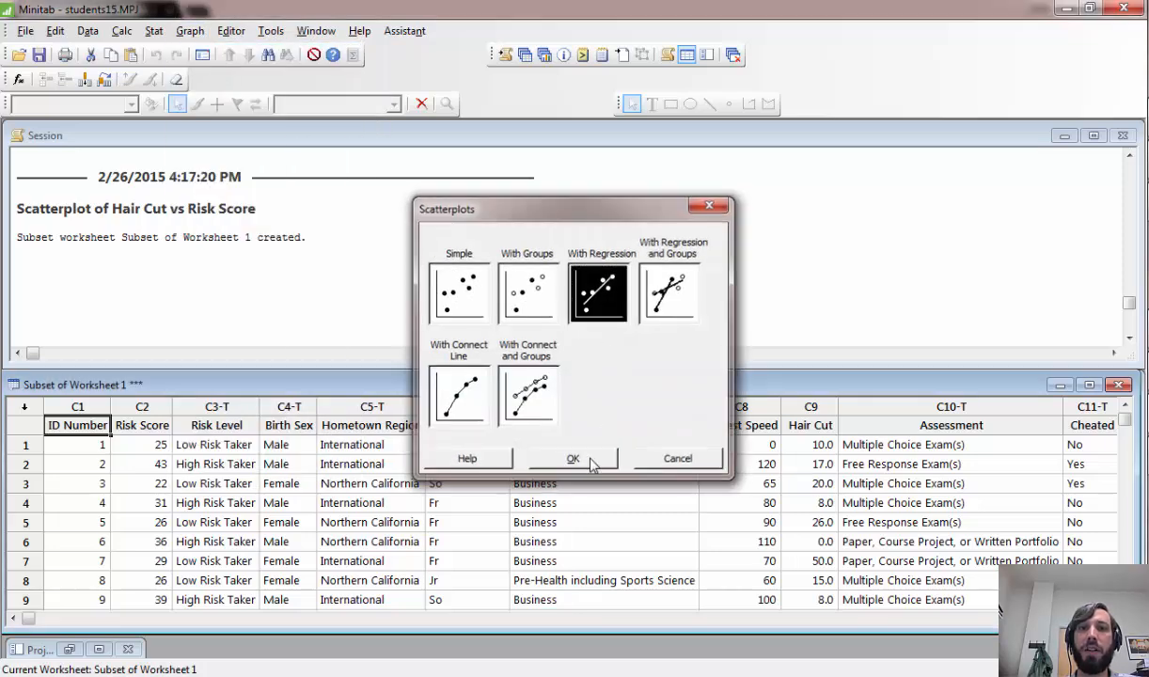
left_click(593, 461)
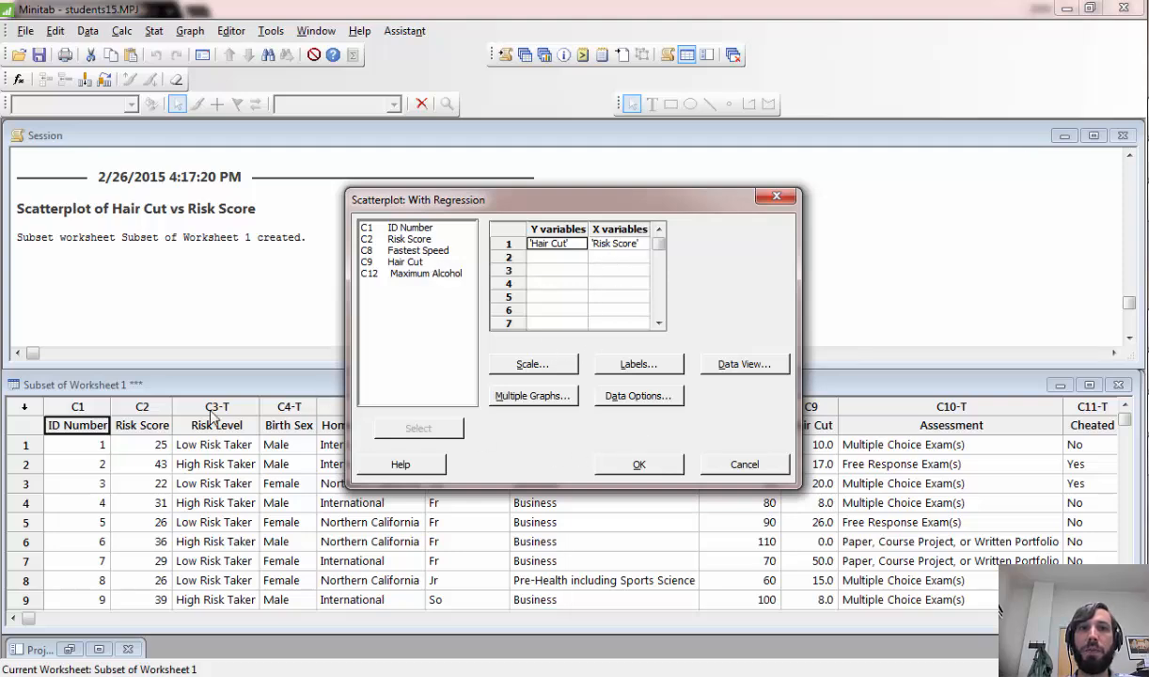
left_click(200, 384)
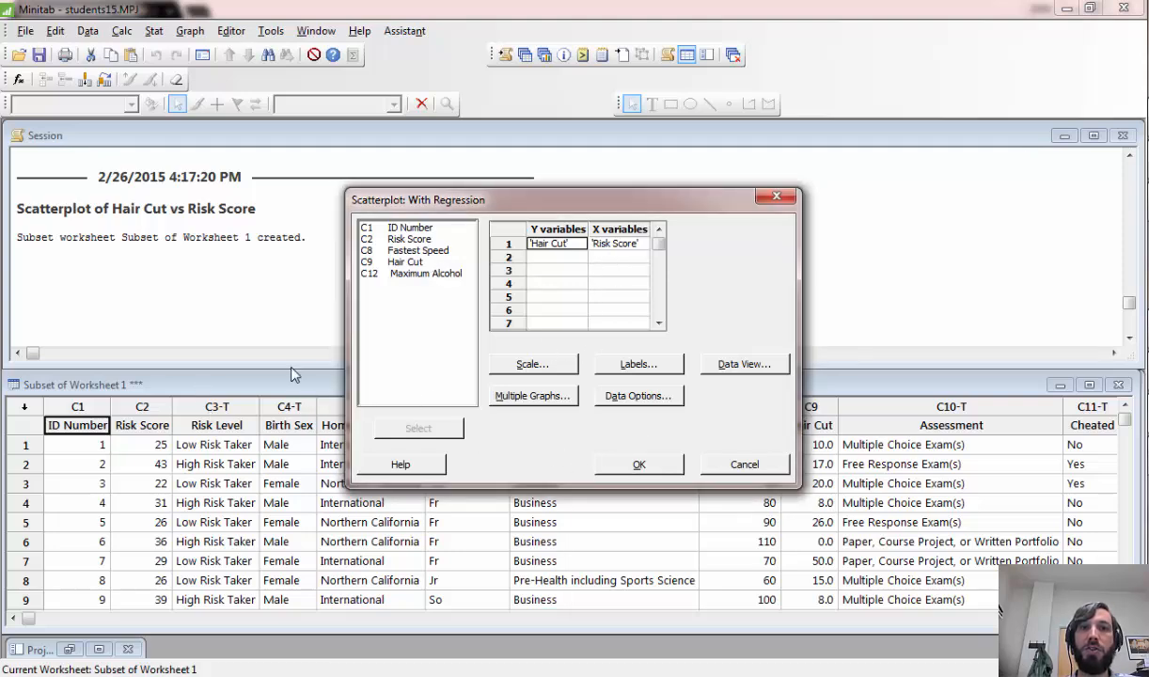
left_click(647, 465)
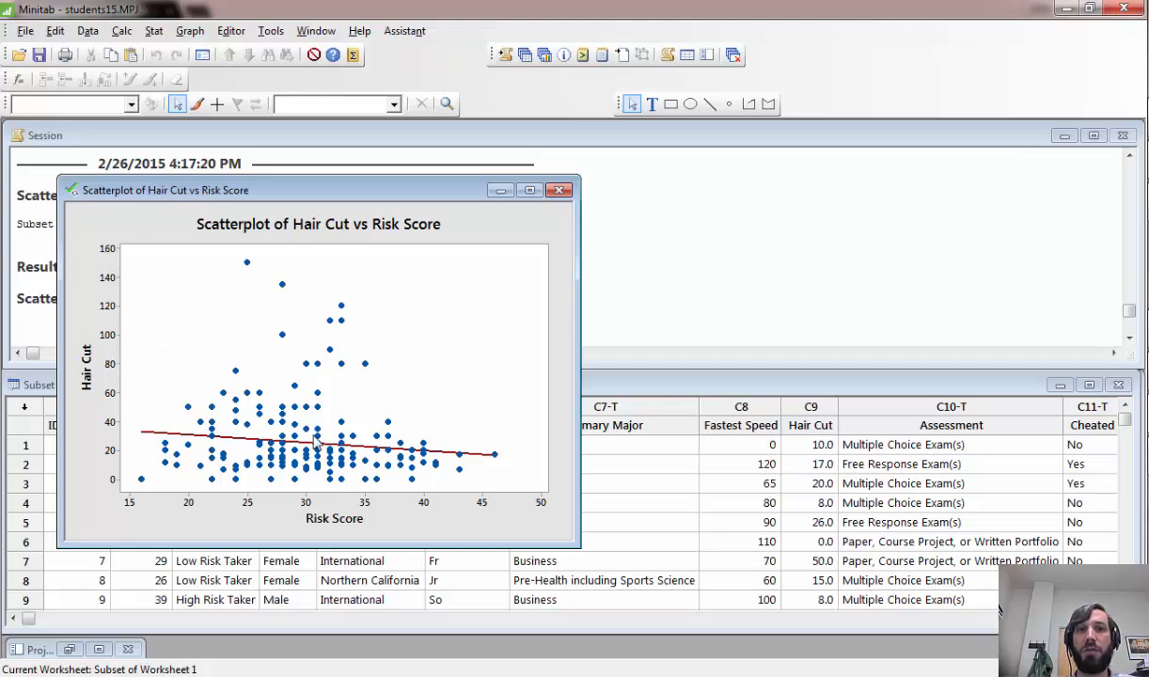
left_click_drag(394, 189, 629, 178)
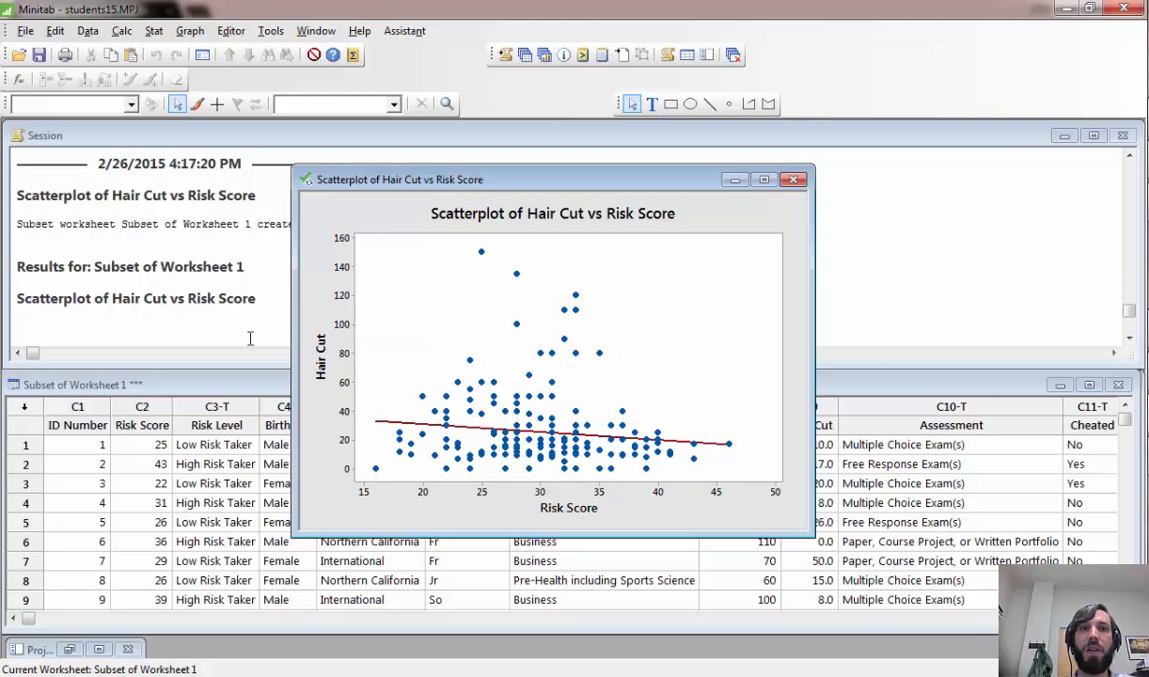
- Fit a regression model on the subset data with Hair Cut as the response and Risk Score as the continuous predictor
left_click(136, 325)
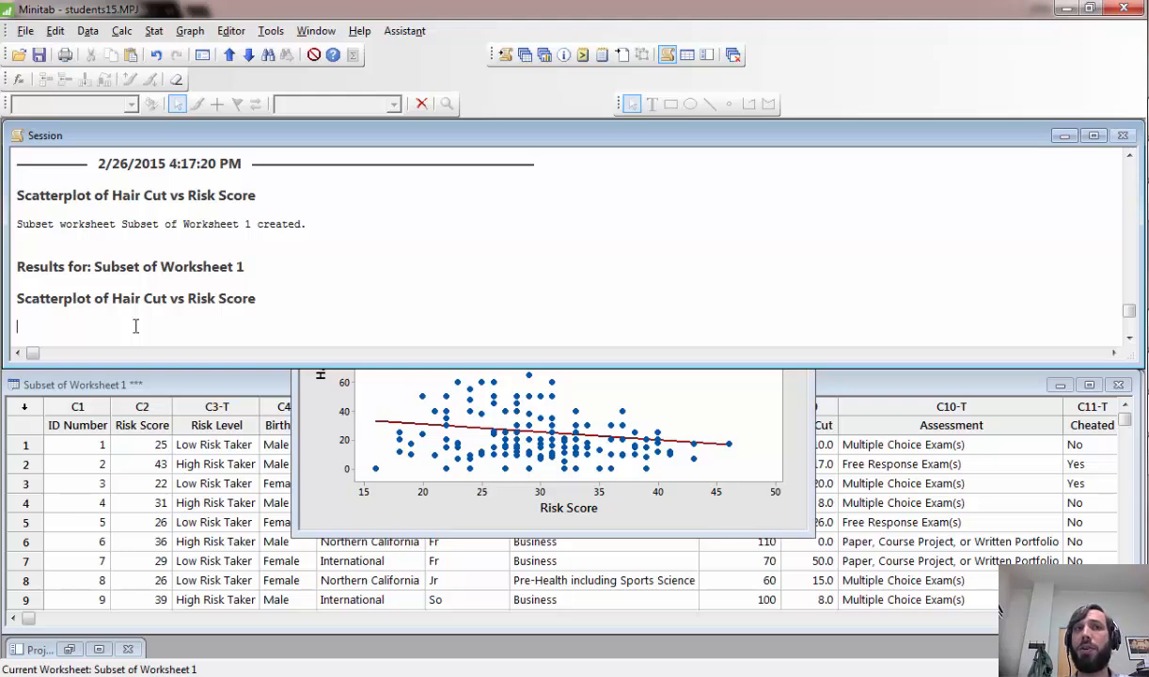
left_click(154, 33)
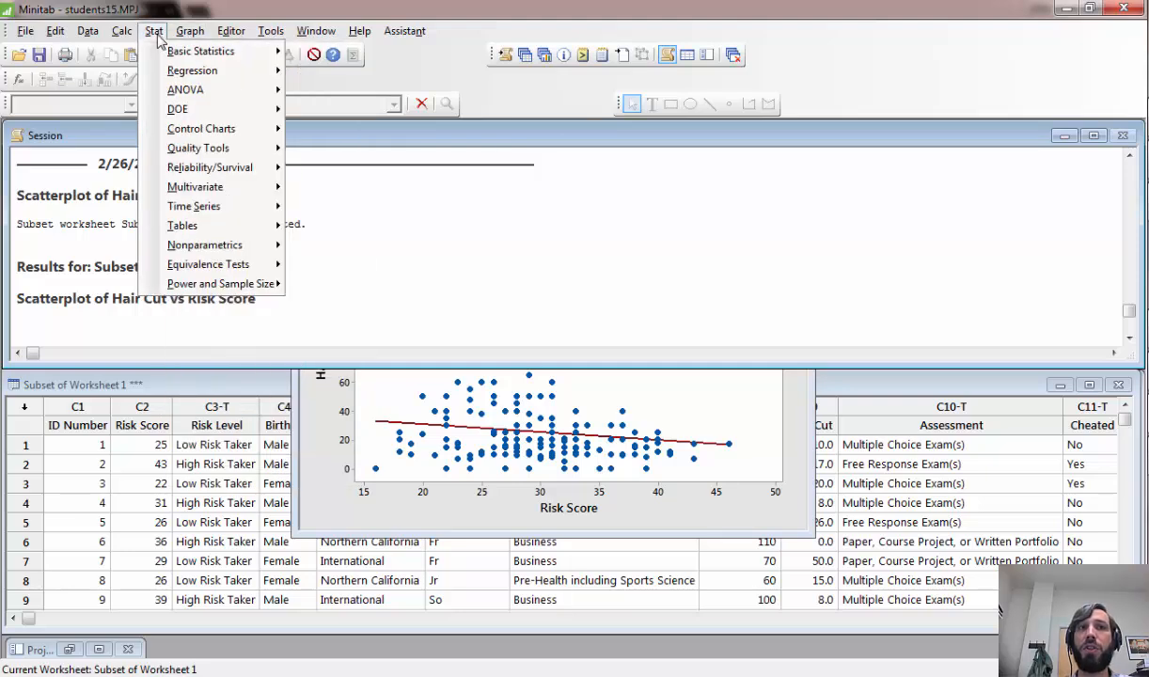
mouse_move(161, 75)
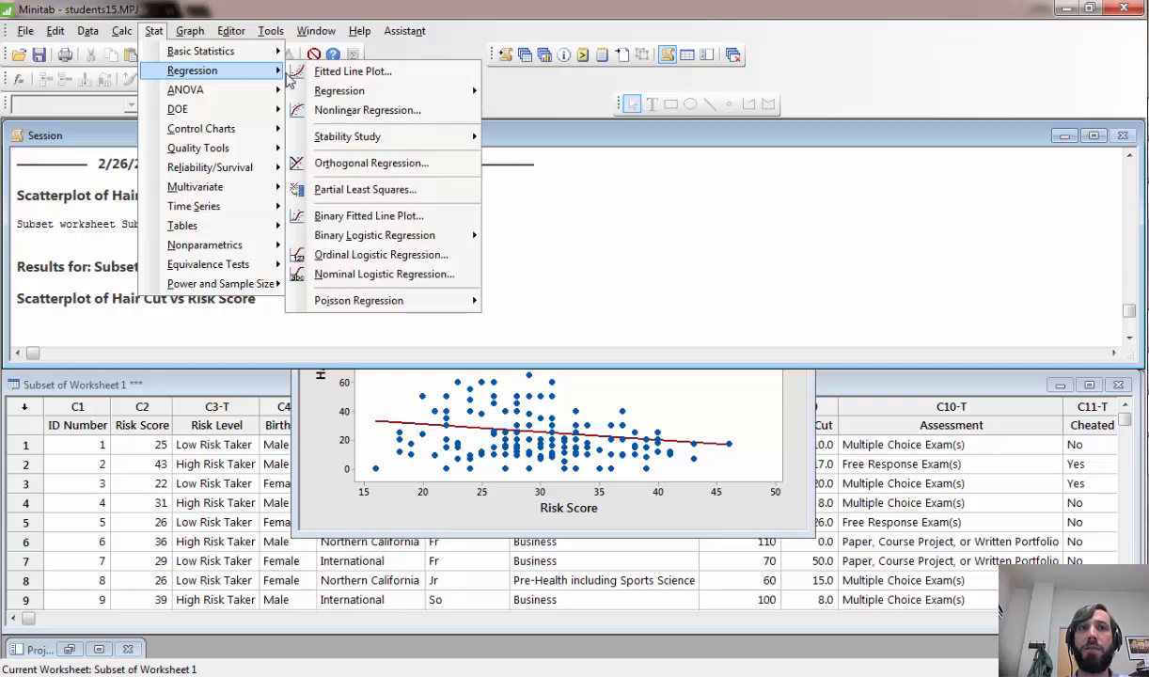
mouse_move(324, 95)
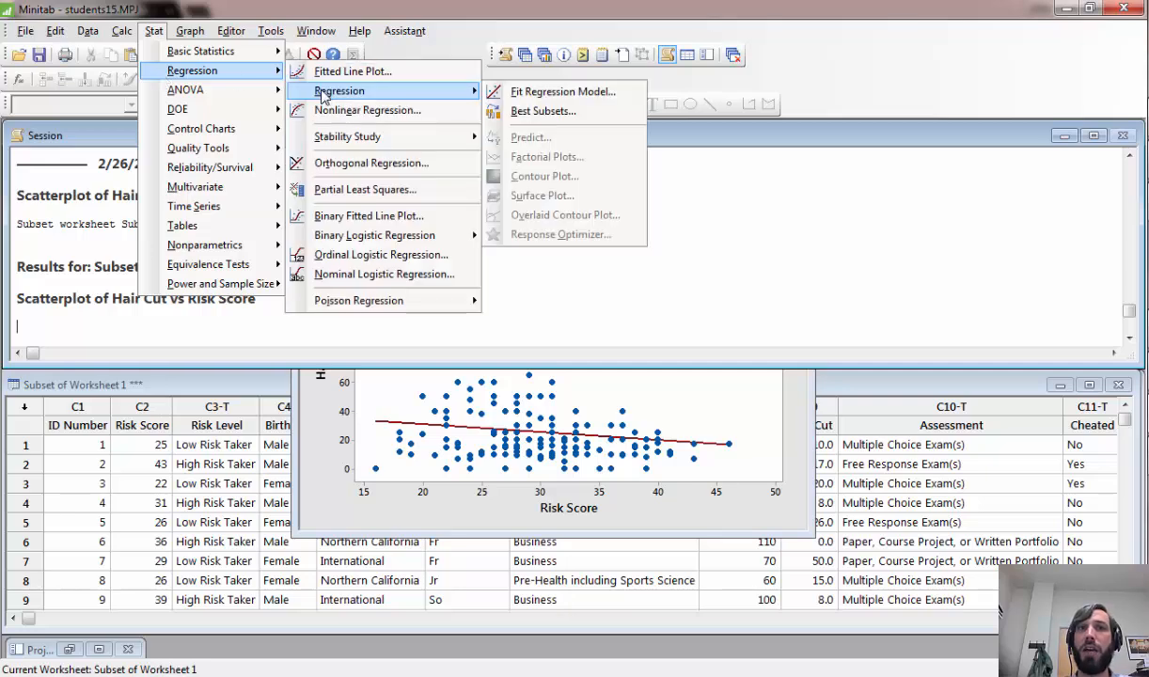
left_click(531, 94)
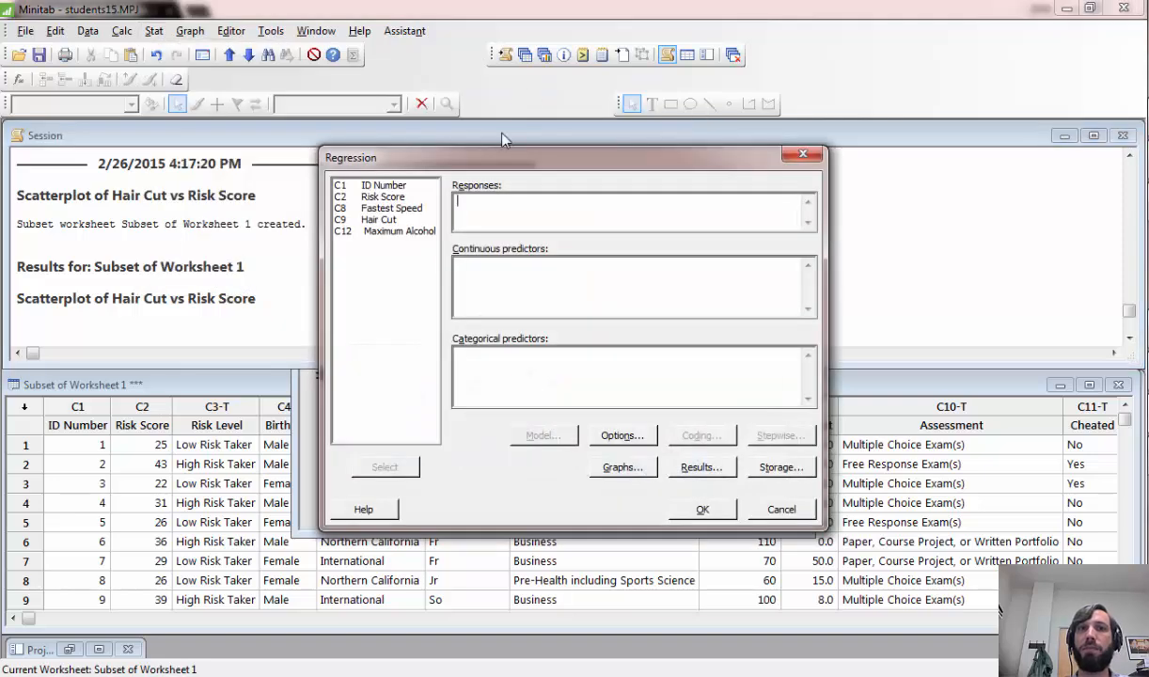
double_click(397, 222)
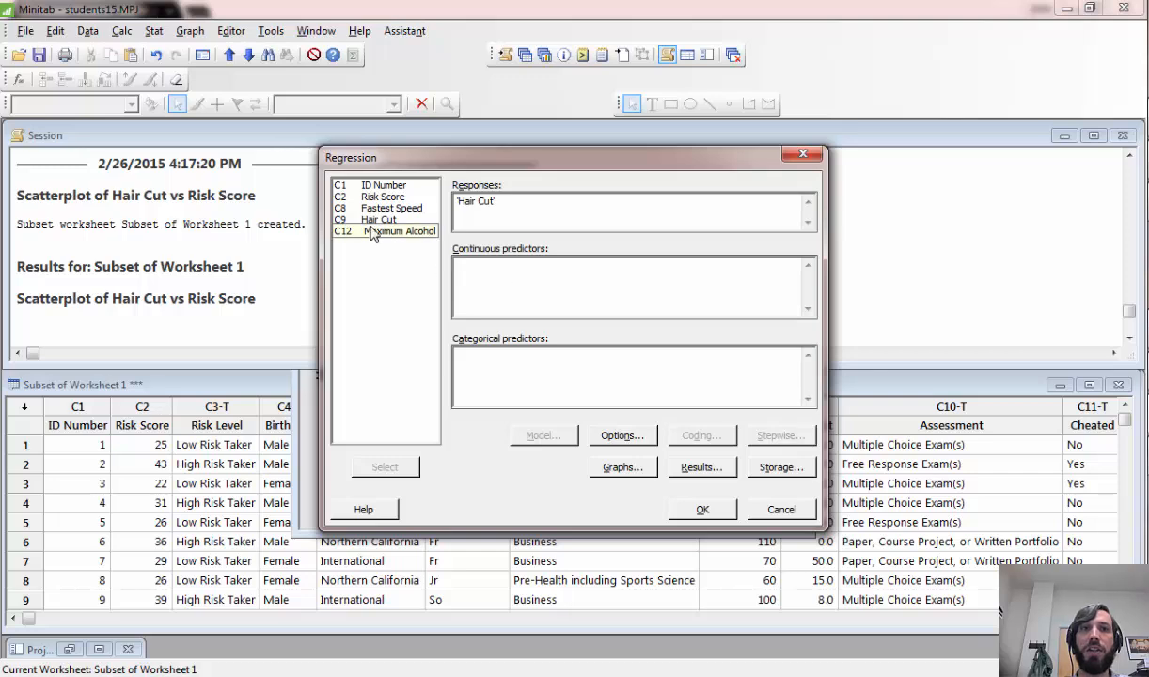
double_click(381, 196)
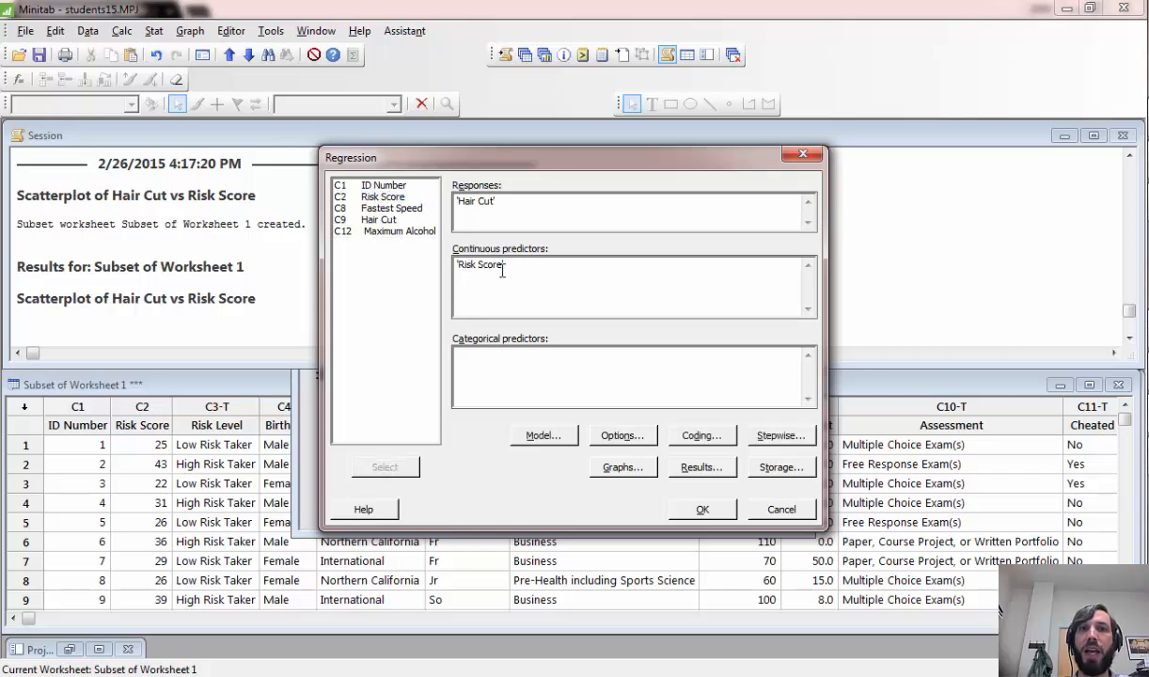
left_click(703, 510)
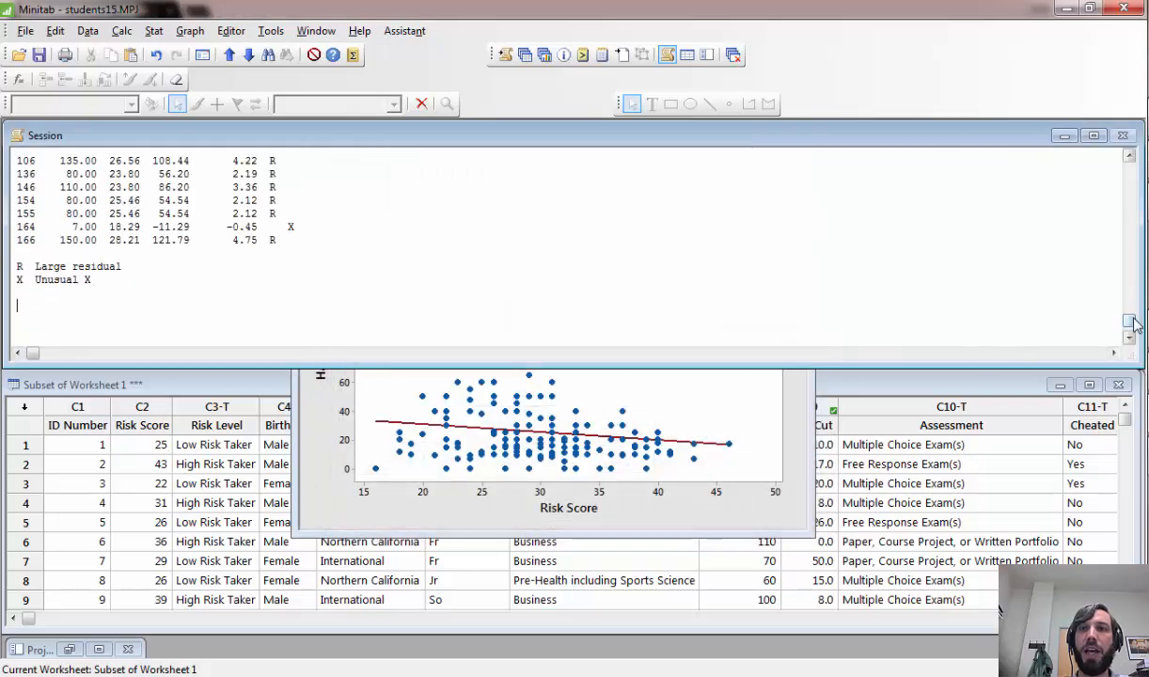
- Review the subset regression output for Hair Cut versus Risk Score, from the Analysis of Variance through the Model Summary to the Coefficients table
left_click_drag(1133, 324, 1121, 237)
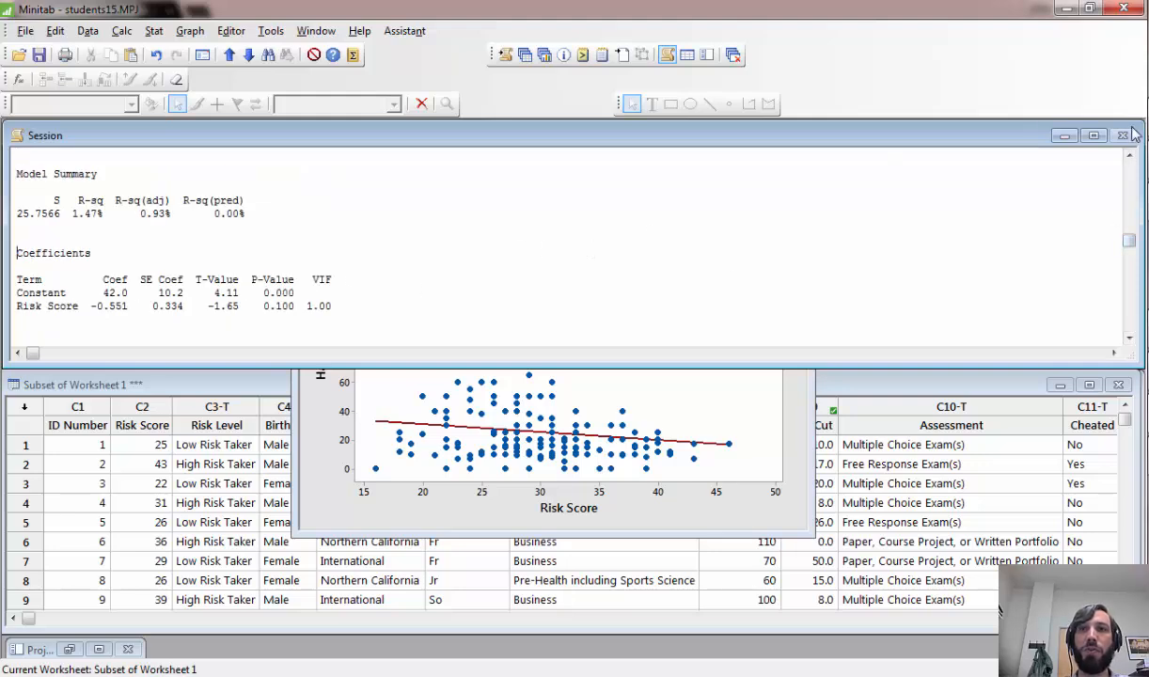
left_click(1129, 157)
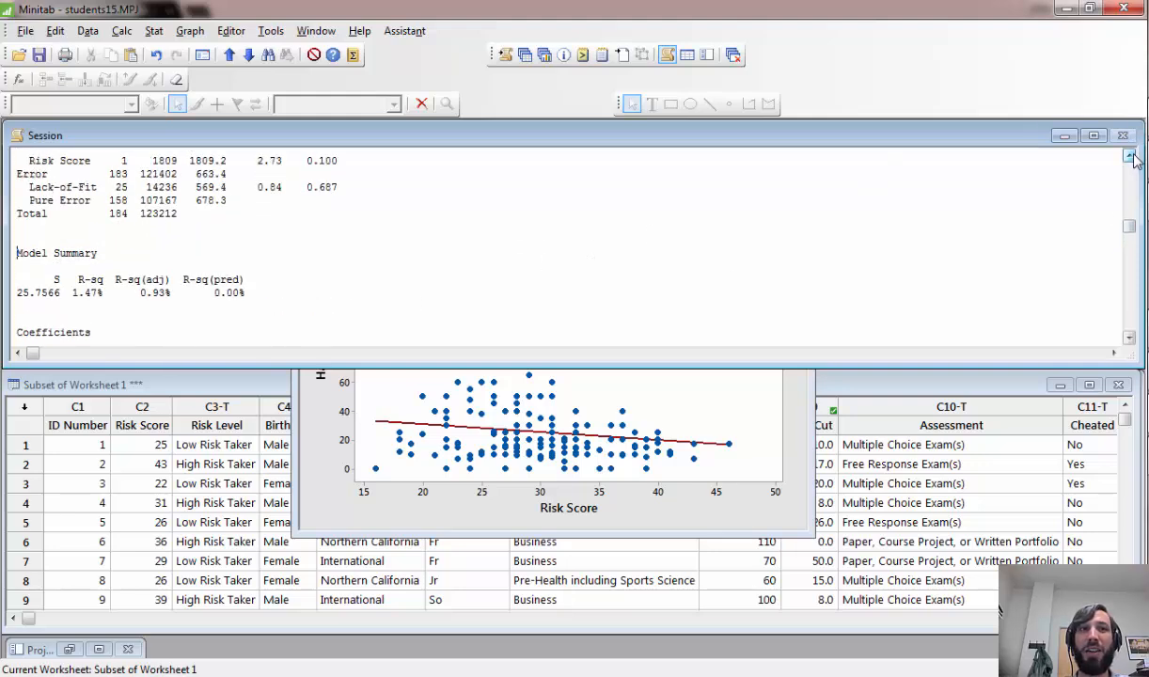
left_click_drag(1133, 160, 1133, 160)
left_click(1131, 338)
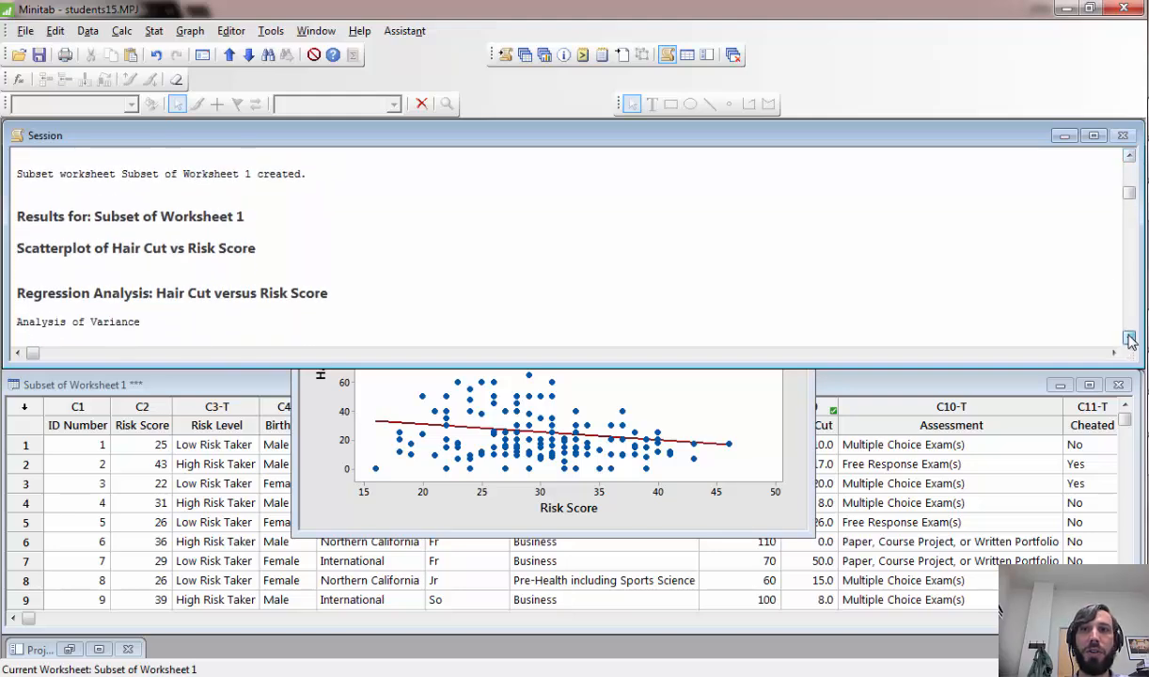
left_click(1131, 338)
left_click(1131, 339)
left_click(1130, 339)
left_click(1130, 339)
left_click(1130, 339)
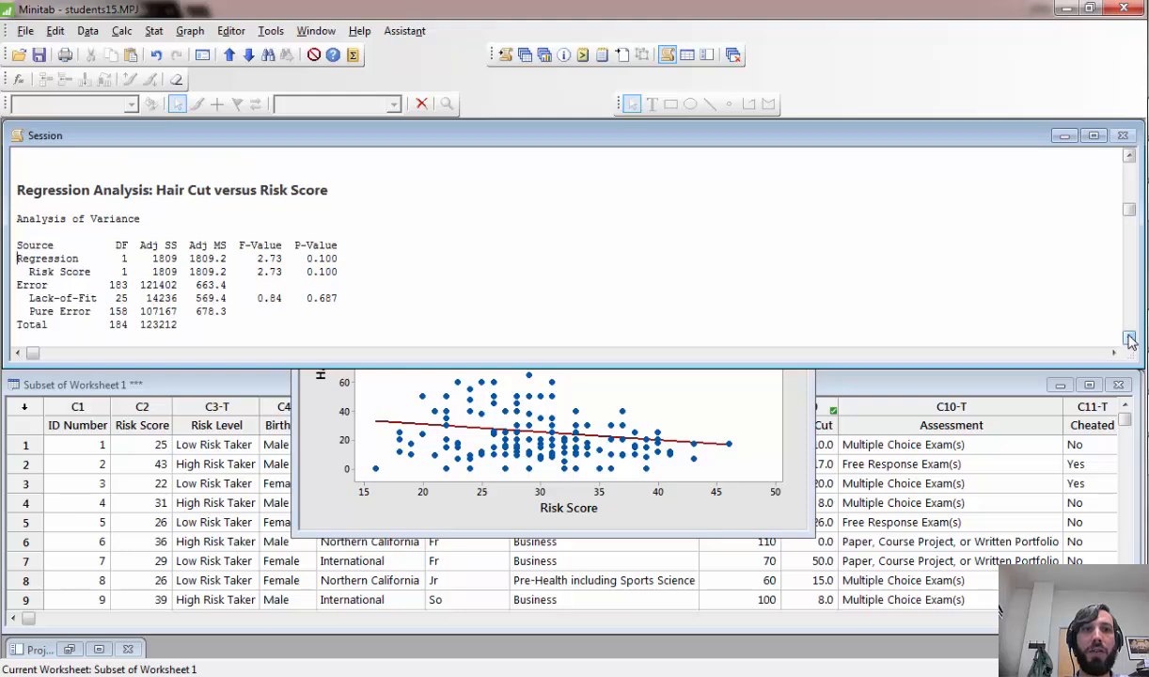
left_click(1130, 339)
left_click(1130, 338)
left_click(1130, 338)
left_click(1130, 338)
left_click(1131, 339)
left_click(1130, 339)
left_click(1130, 338)
left_click(1130, 338)
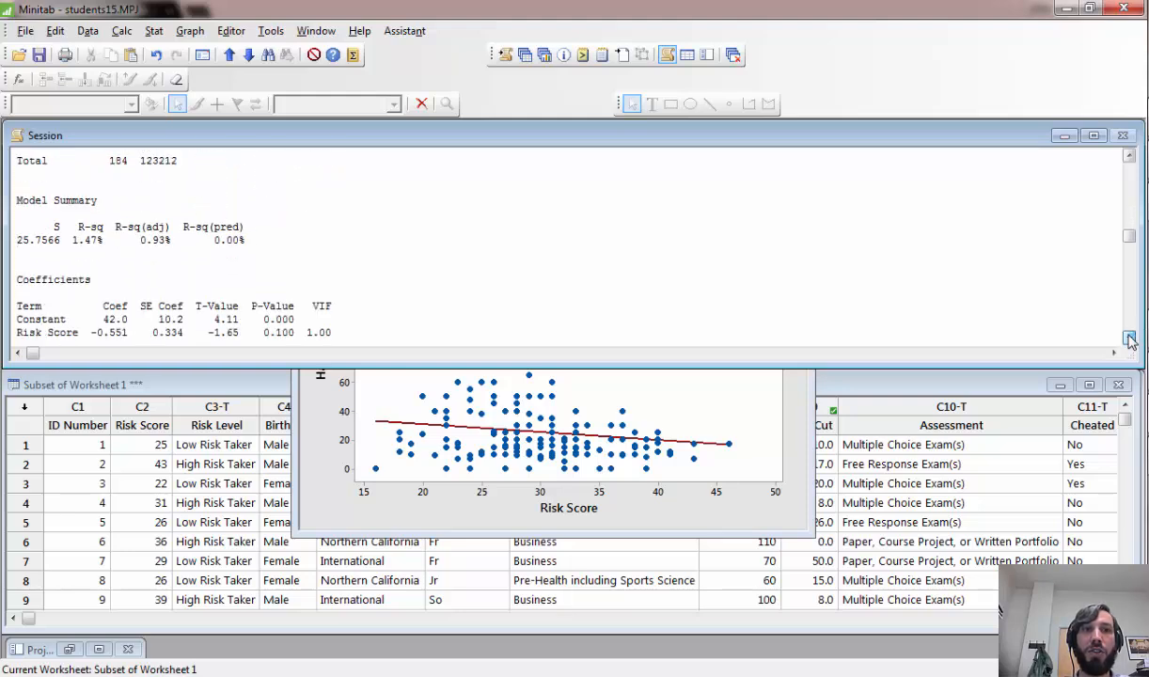
left_click(1130, 338)
left_click(1131, 339)
left_click(1131, 338)
- Highlight the Coefficients heading, the Constant coefficient and the Risk Score term to read the regression equation's intercept and slope
left_click_drag(100, 247, 15, 253)
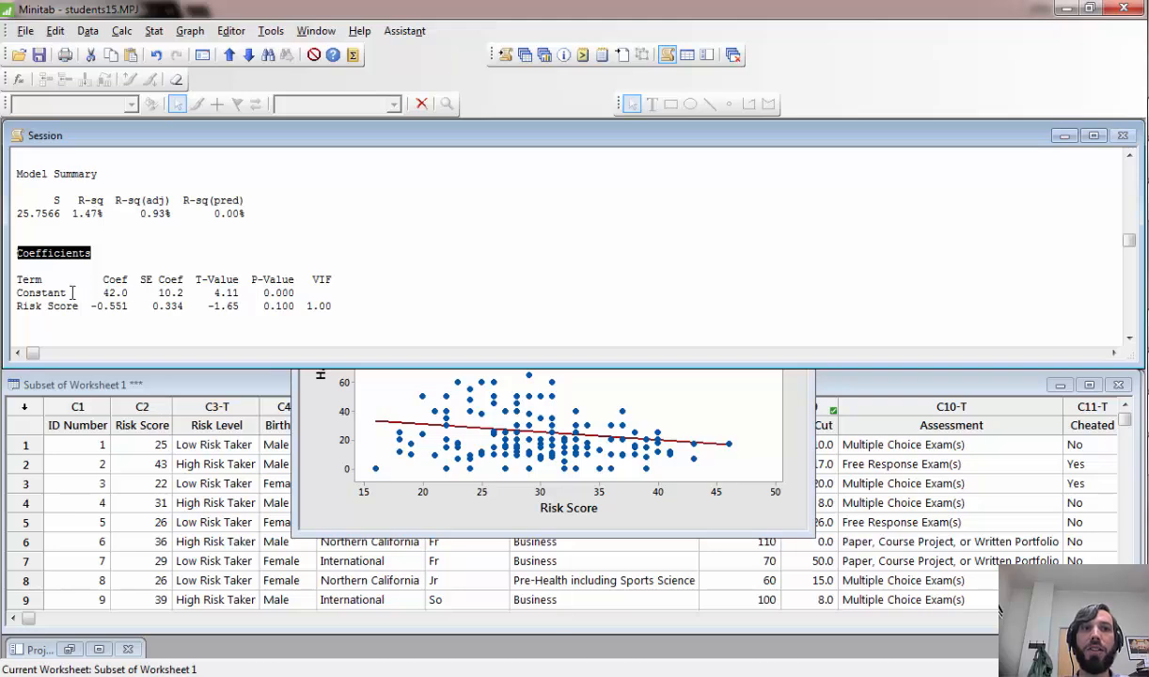
left_click_drag(130, 293, 102, 292)
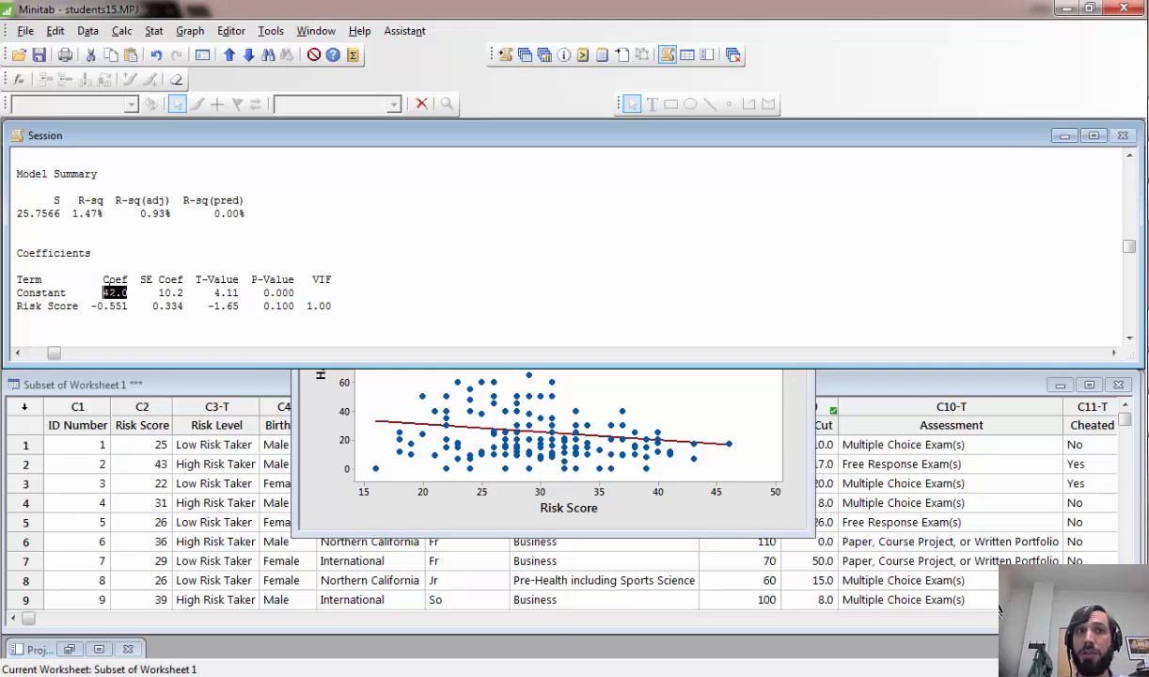
left_click(84, 308)
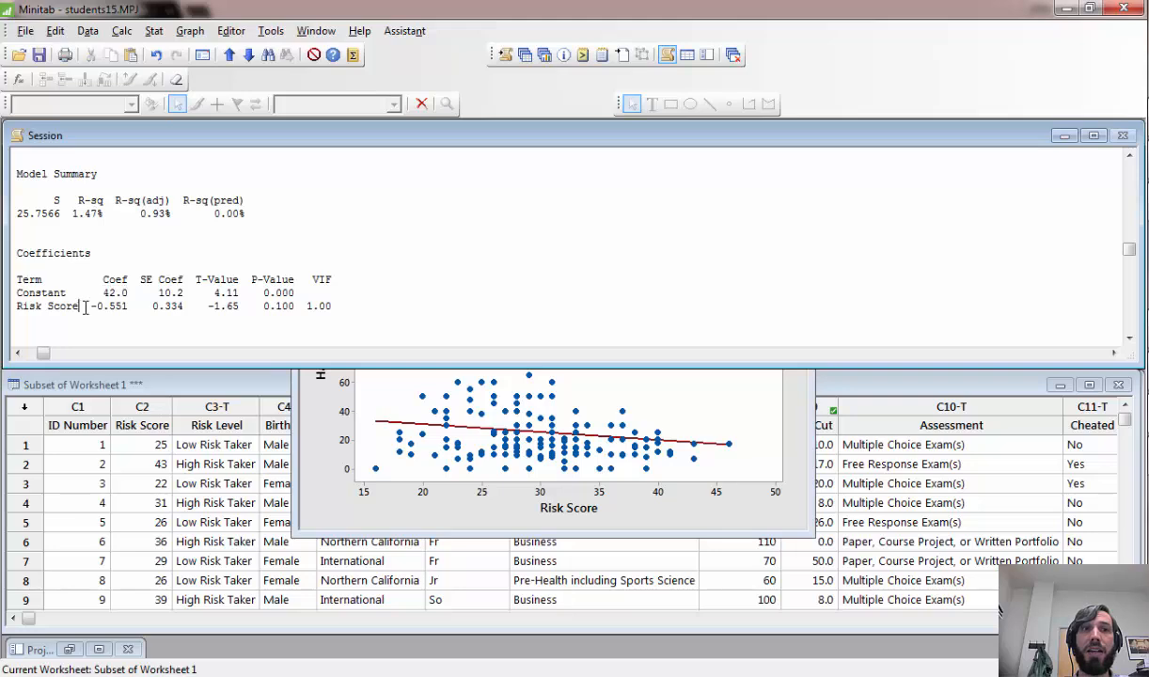
left_click_drag(125, 308, 10, 305)
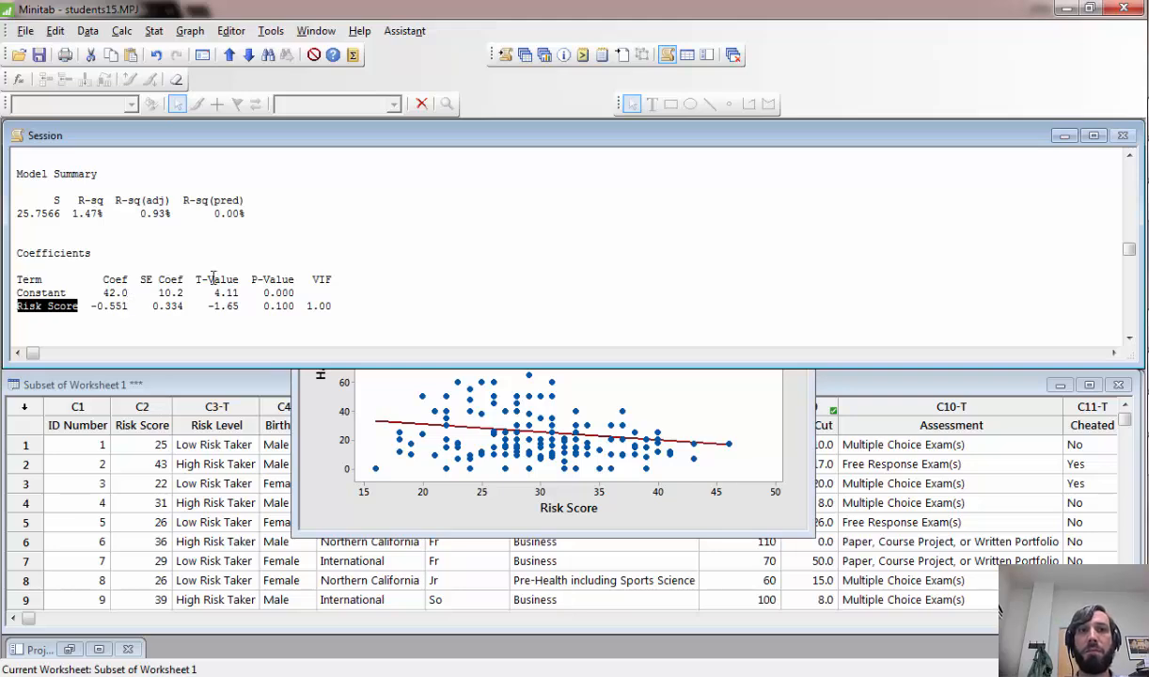
- Compute the Pearson correlation between Hair Cut and Risk Score with p-values displayed, and highlight the resulting coefficient
left_click(151, 31)
mouse_move(114, 37)
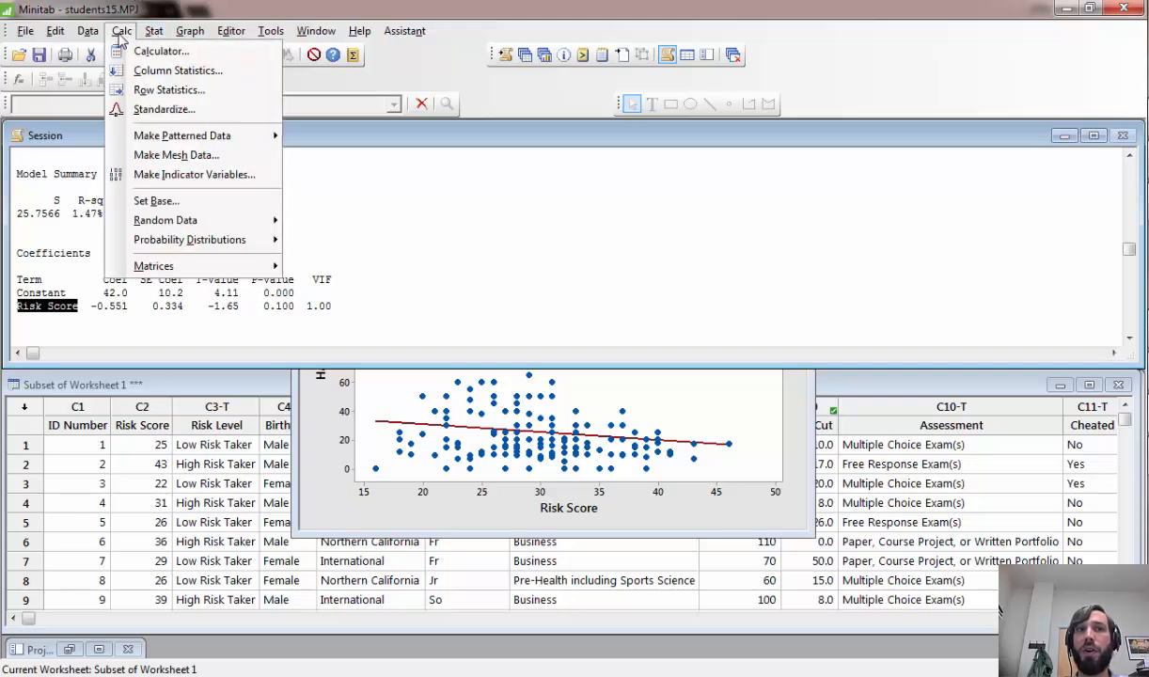
mouse_move(151, 35)
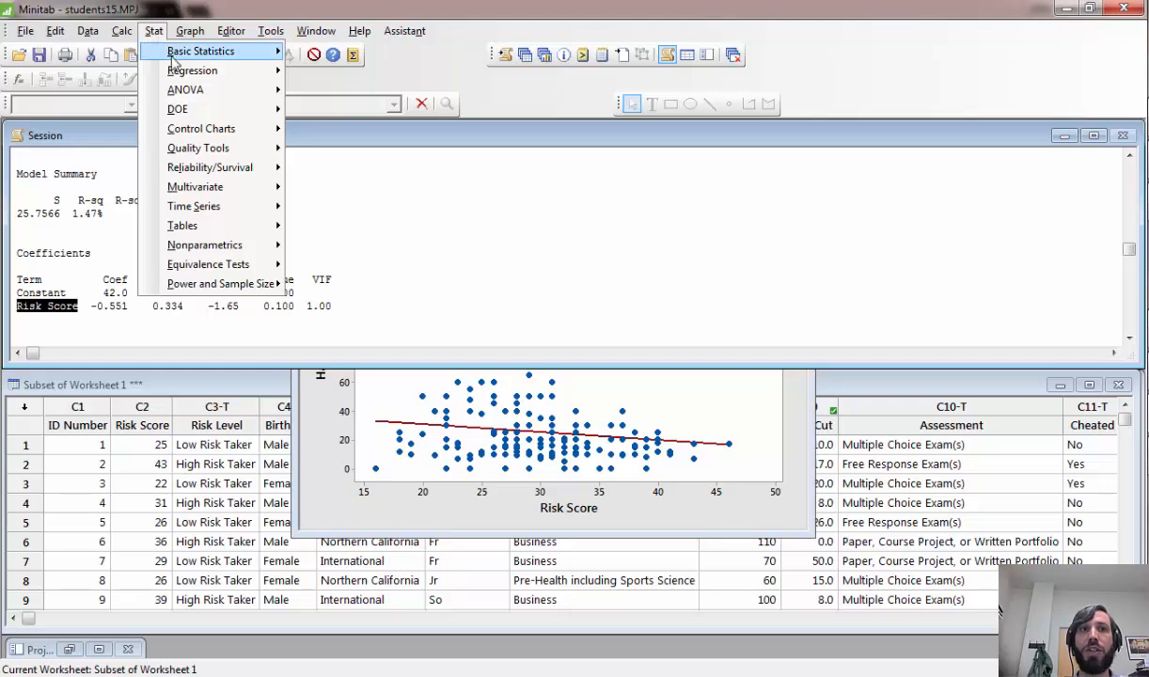
mouse_move(175, 74)
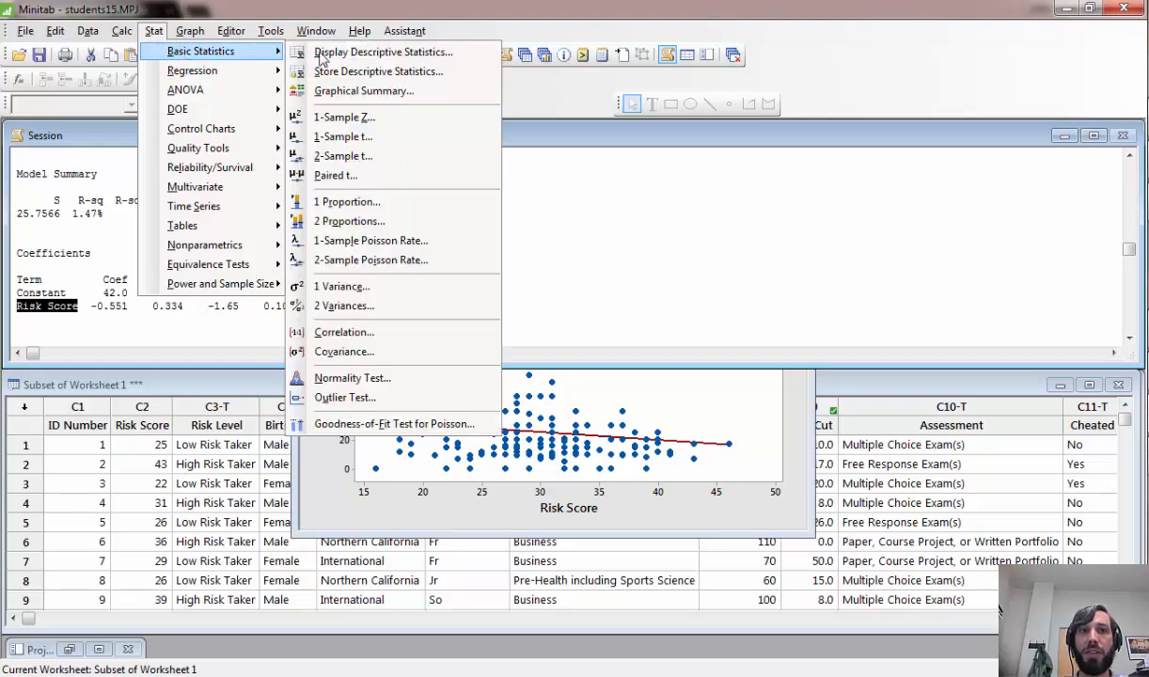
left_click(379, 334)
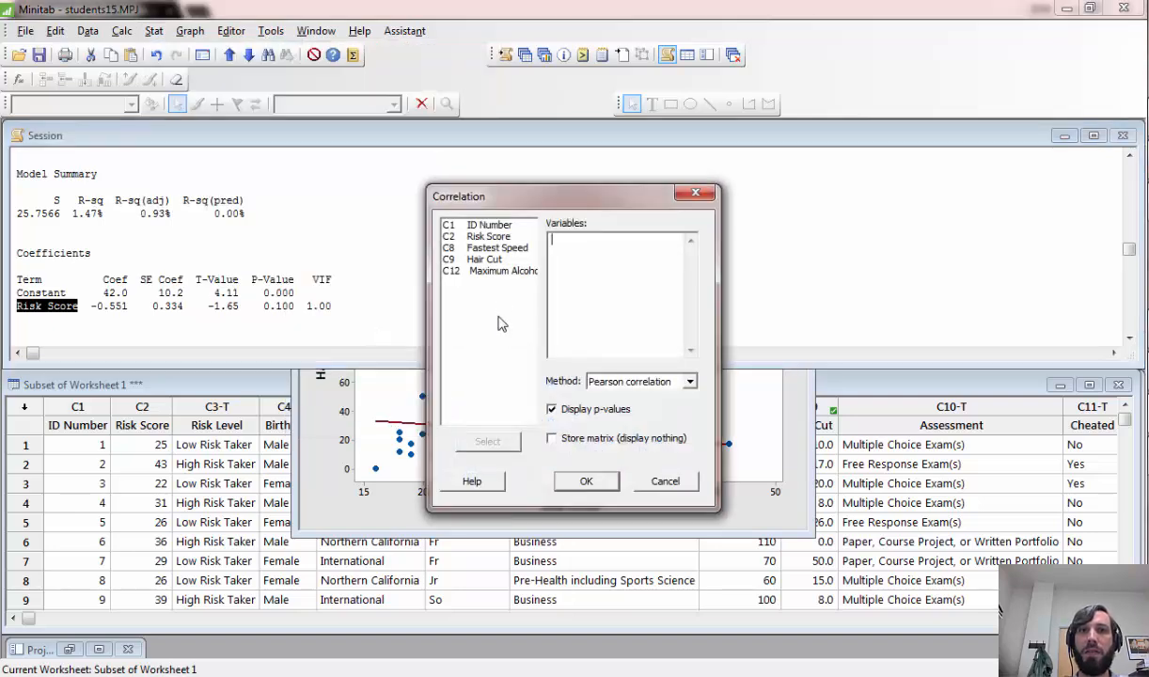
double_click(485, 259)
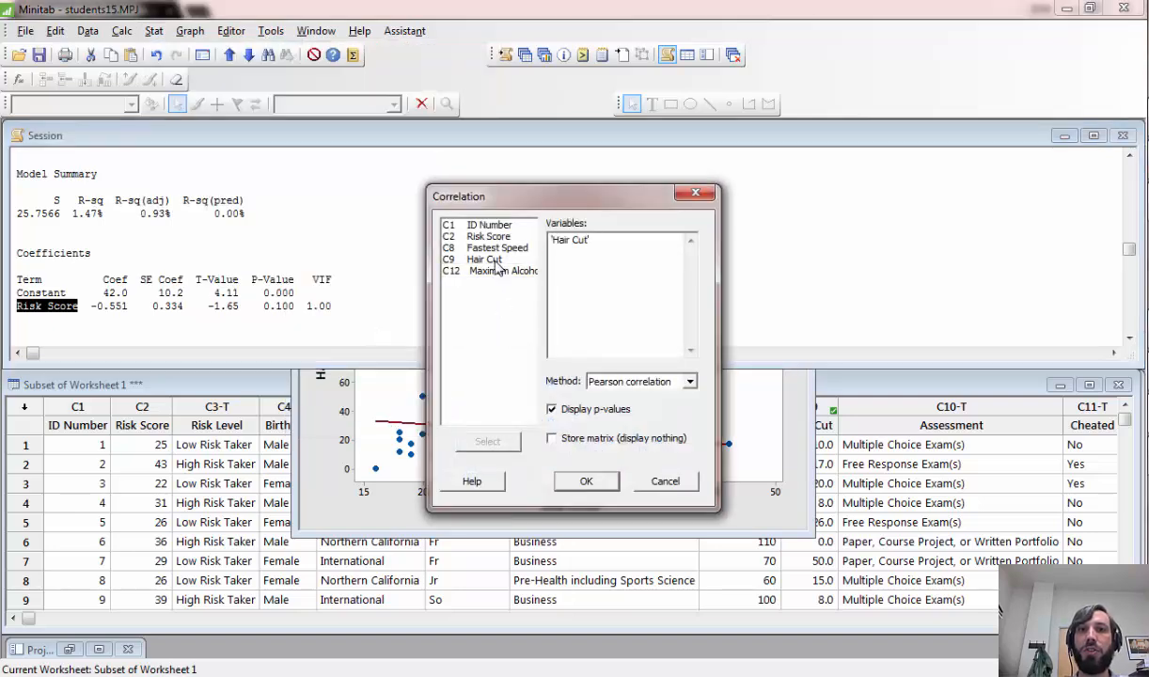
double_click(489, 236)
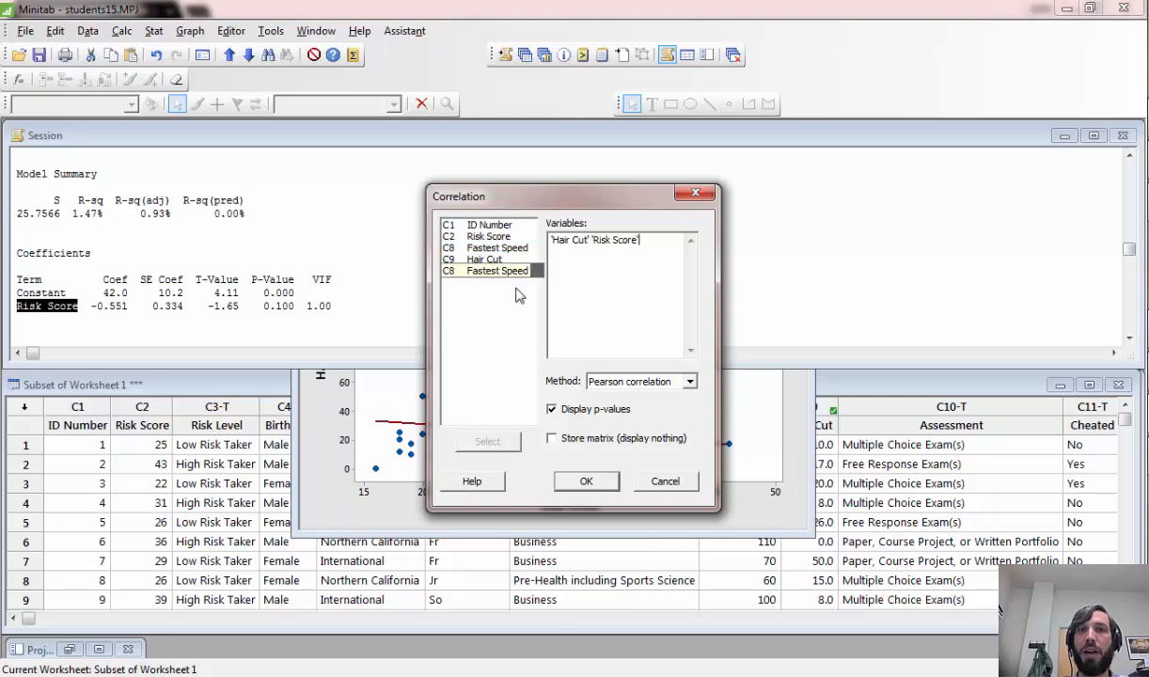
left_click(585, 482)
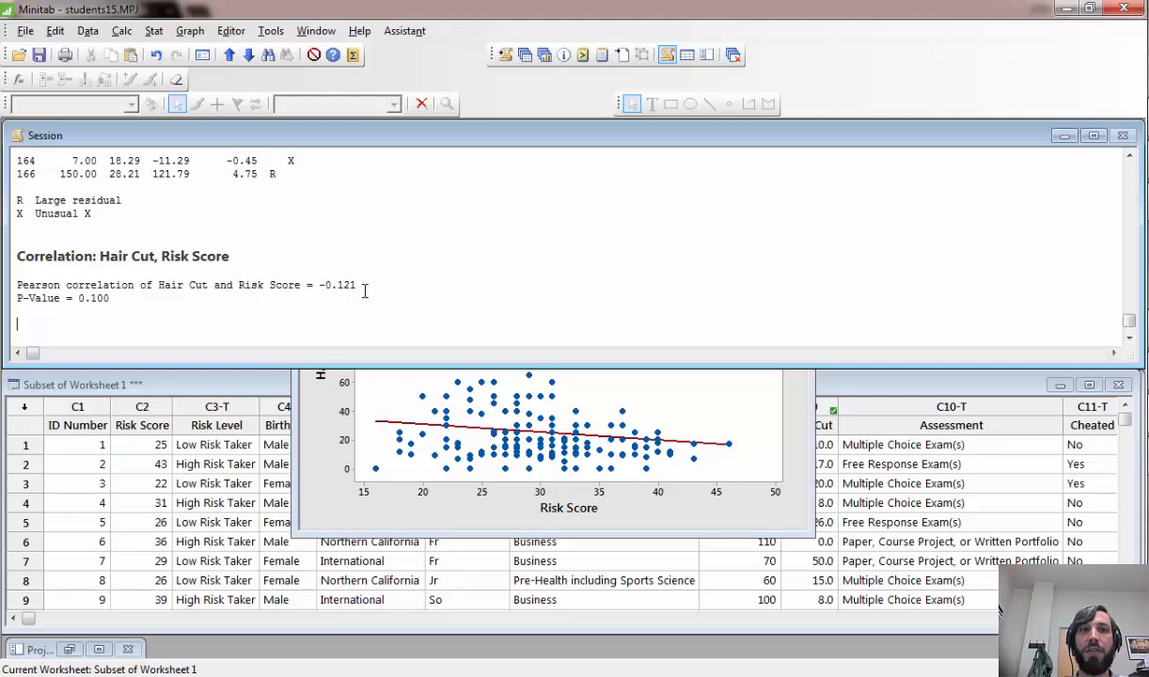
left_click_drag(358, 285, 318, 284)
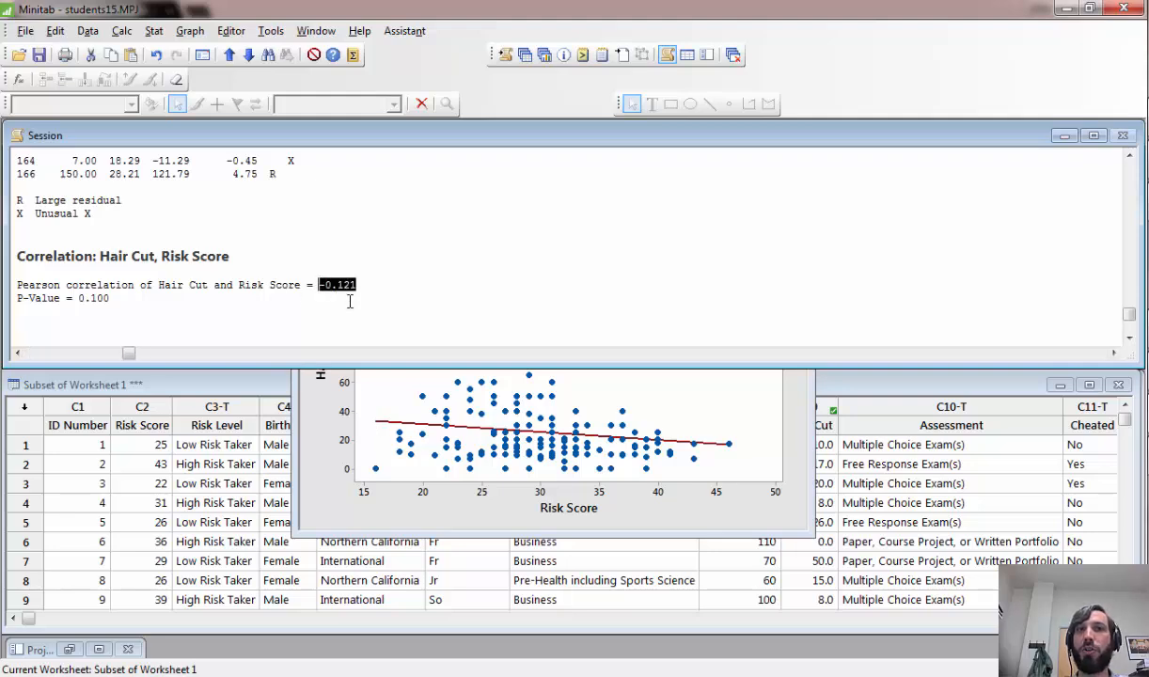